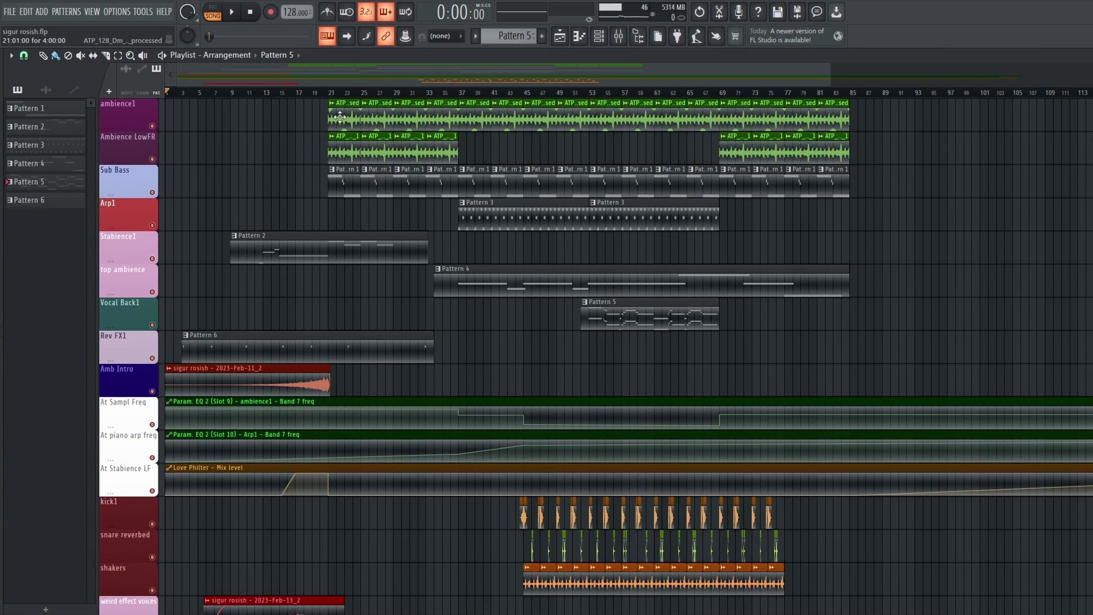
- Inspect the sample settings of the ambience1 and Amb Intro clips, then close them
{"action": "double_click", "coordinate": [340, 117]}
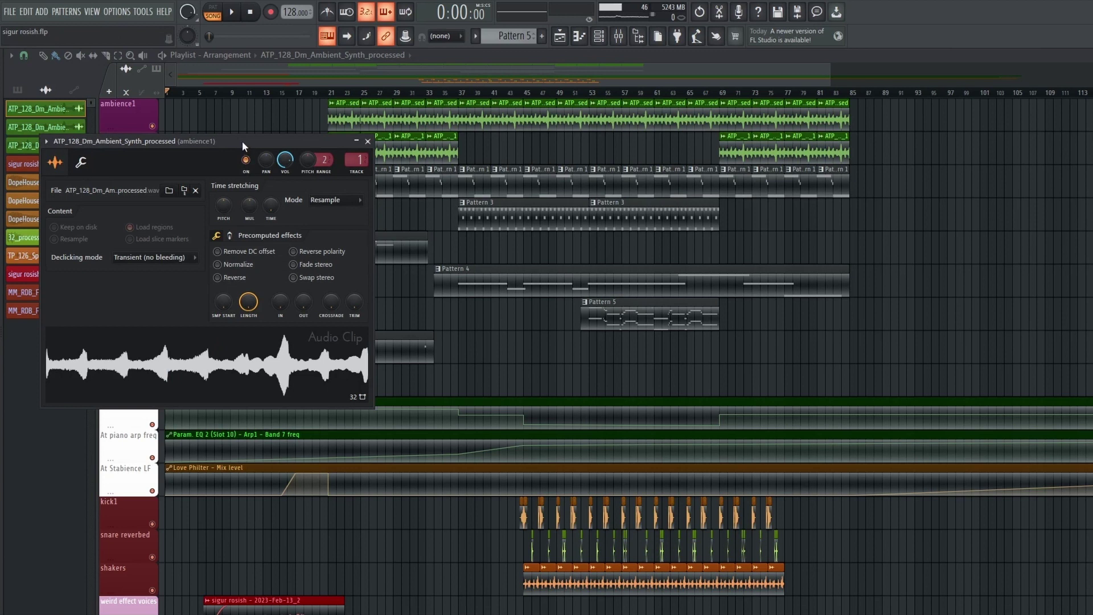
{"action": "left_click_drag", "start_coordinate": [241, 141], "coordinate": [300, 163]}
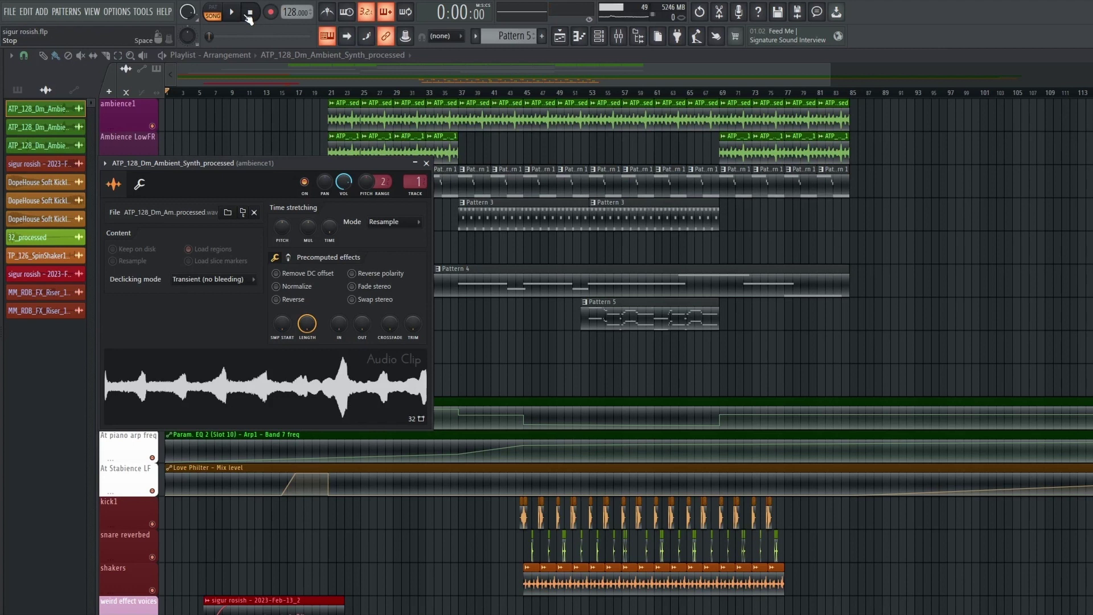
{"action": "left_click", "coordinate": [427, 164]}
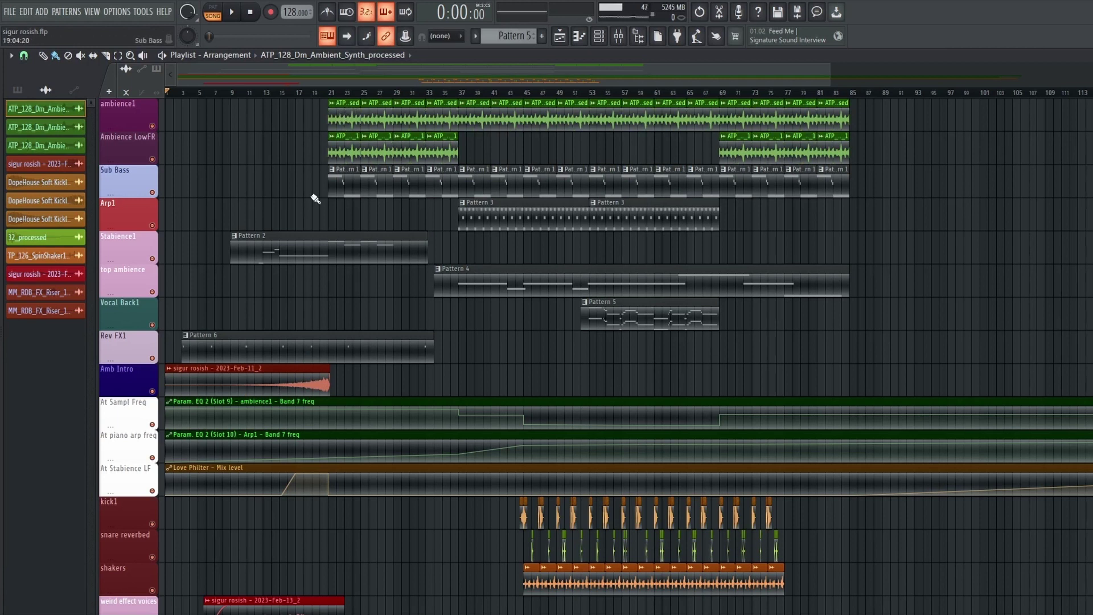
{"action": "double_click", "coordinate": [274, 387]}
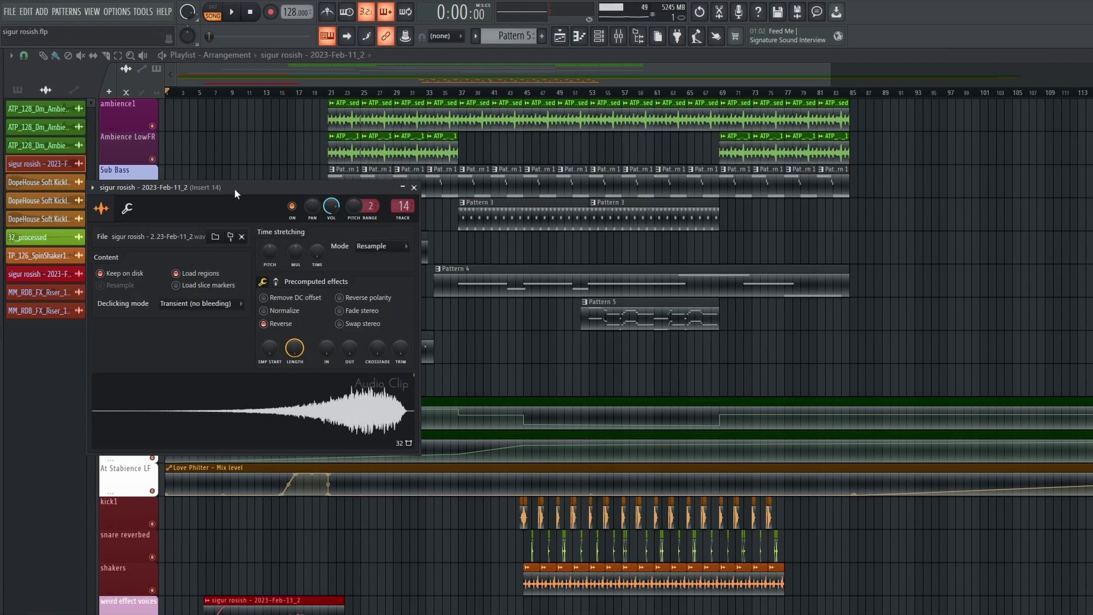
{"action": "left_click_drag", "start_coordinate": [234, 188], "coordinate": [357, 227]}
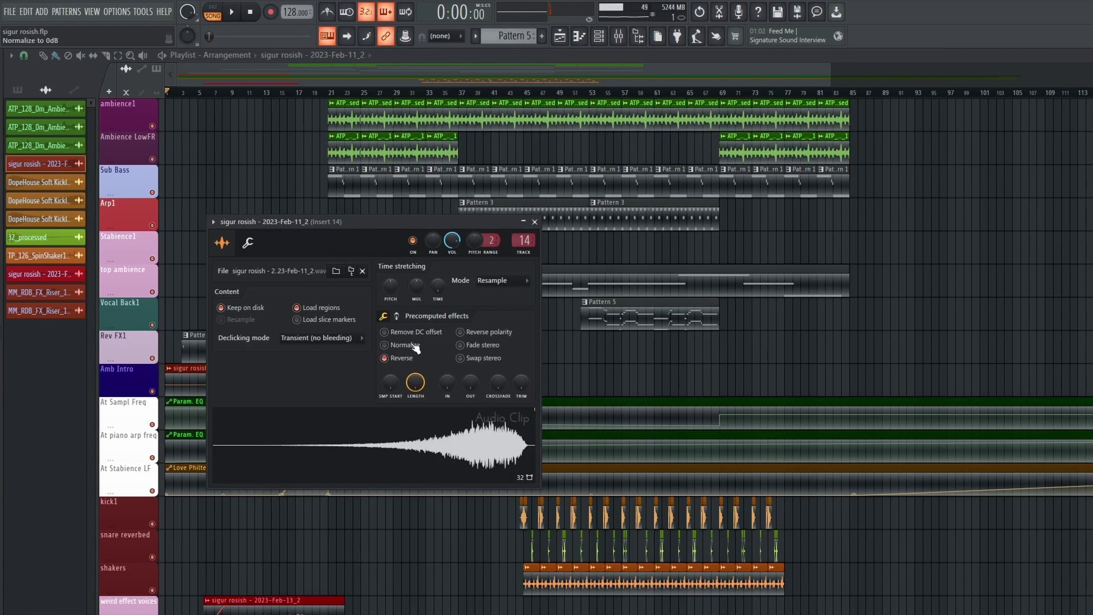
{"action": "left_click_drag", "start_coordinate": [409, 220], "coordinate": [450, 218]}
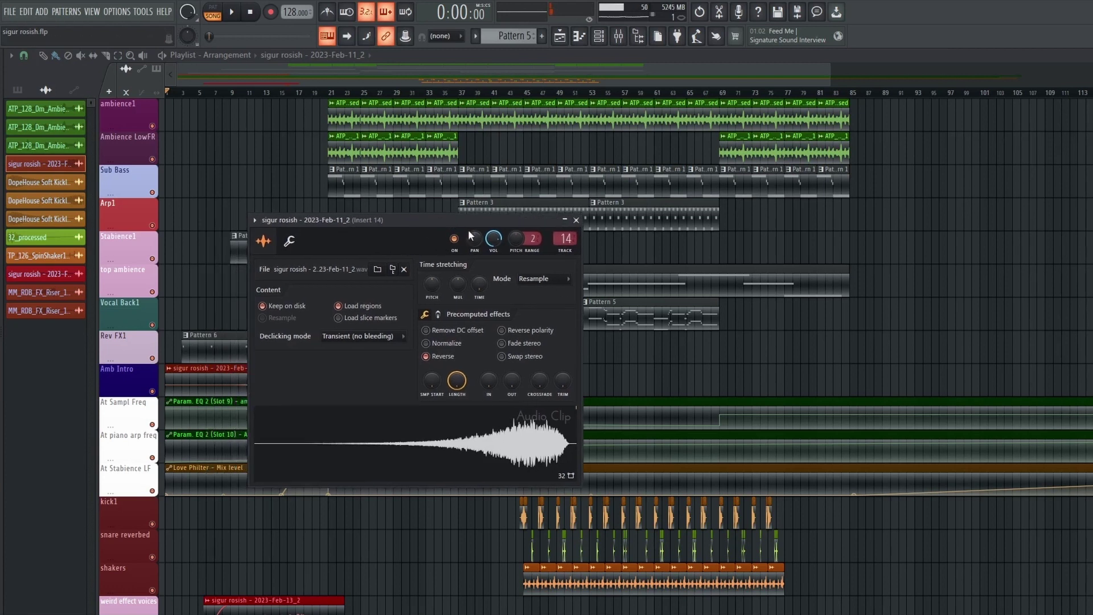
{"action": "left_click", "coordinate": [576, 220]}
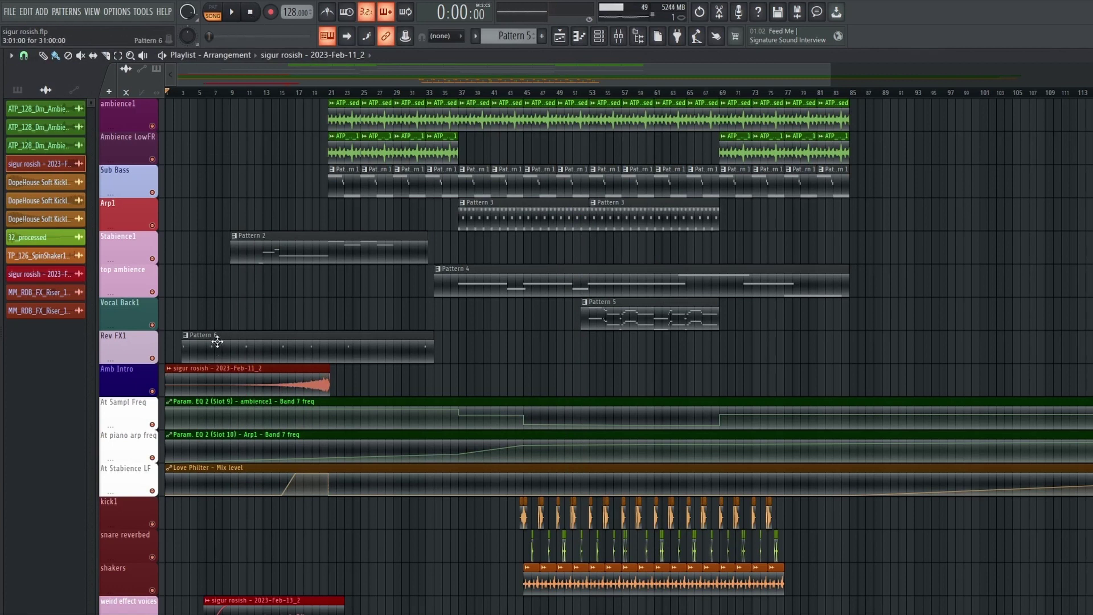
- Solo the Rev FX1 track and play it briefly
{"action": "right_click", "coordinate": [152, 359]}
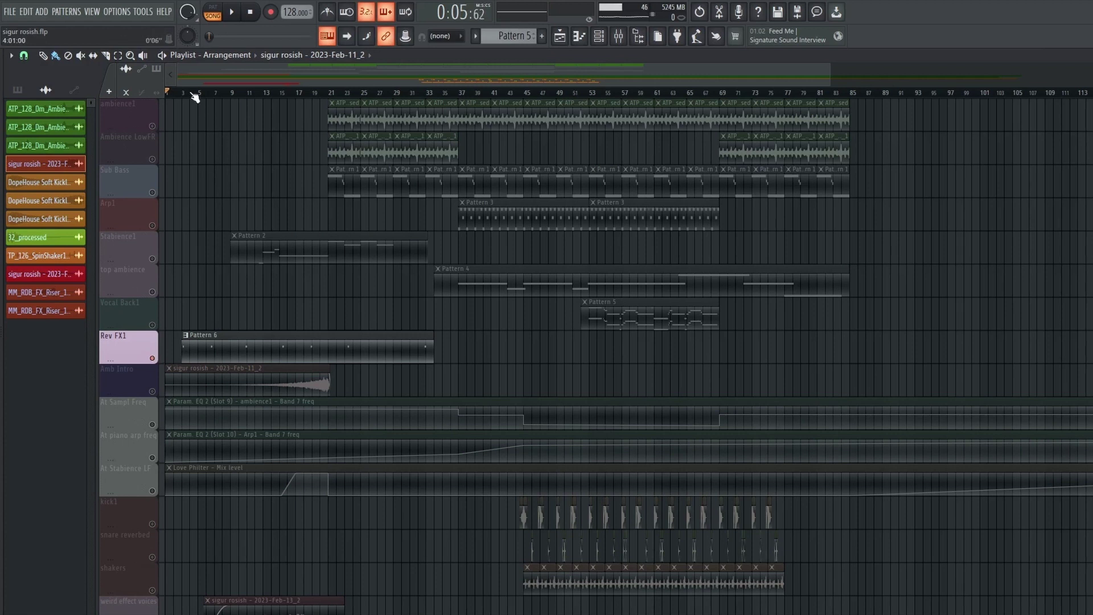
{"action": "key", "text": "space"}
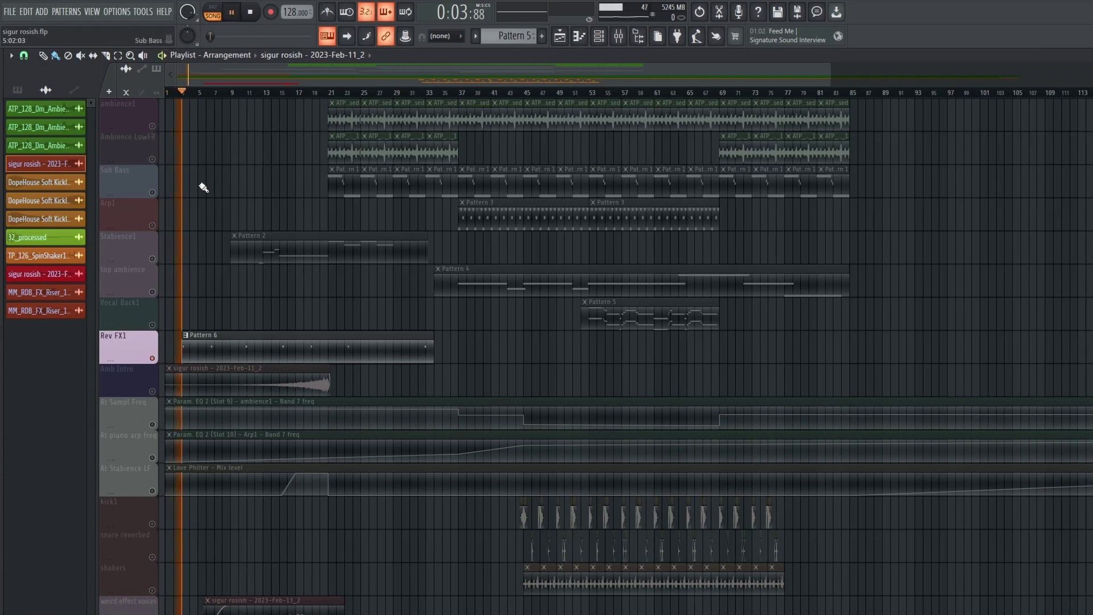
{"action": "key", "text": "space"}
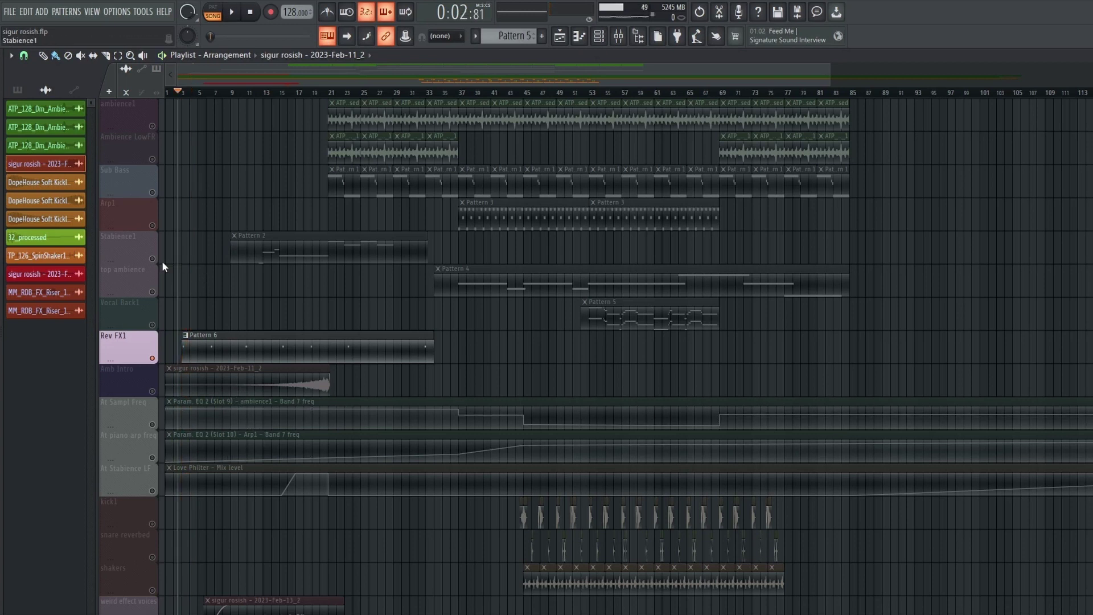
- Solo the weird effect voices track and audition it from bar 7
{"action": "scroll", "coordinate": [199, 432], "scroll_direction": "down", "scroll_amount": 4}
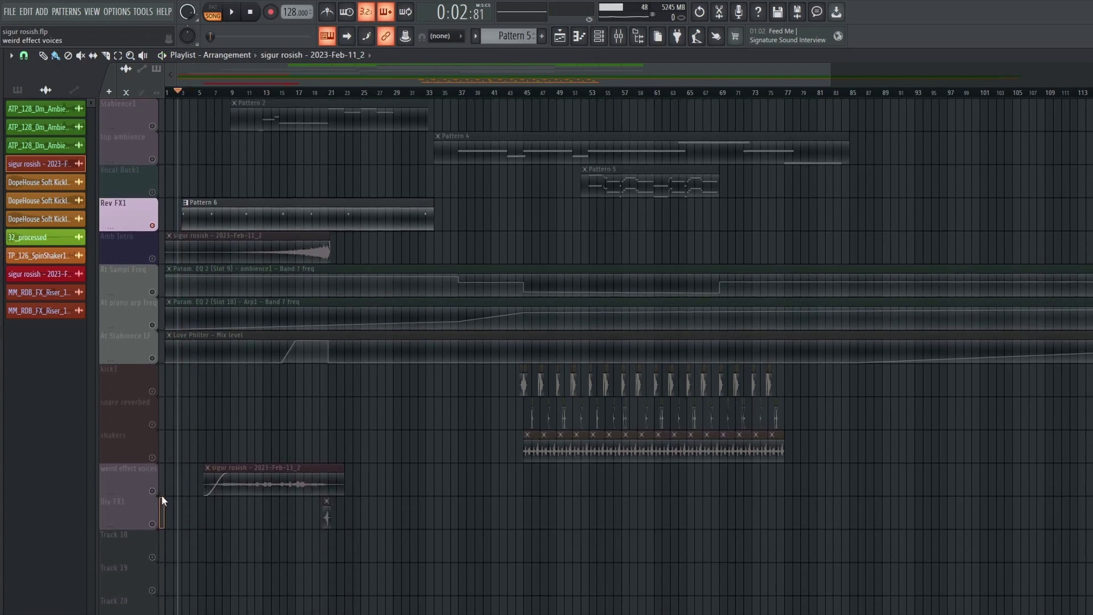
{"action": "left_click", "coordinate": [154, 491]}
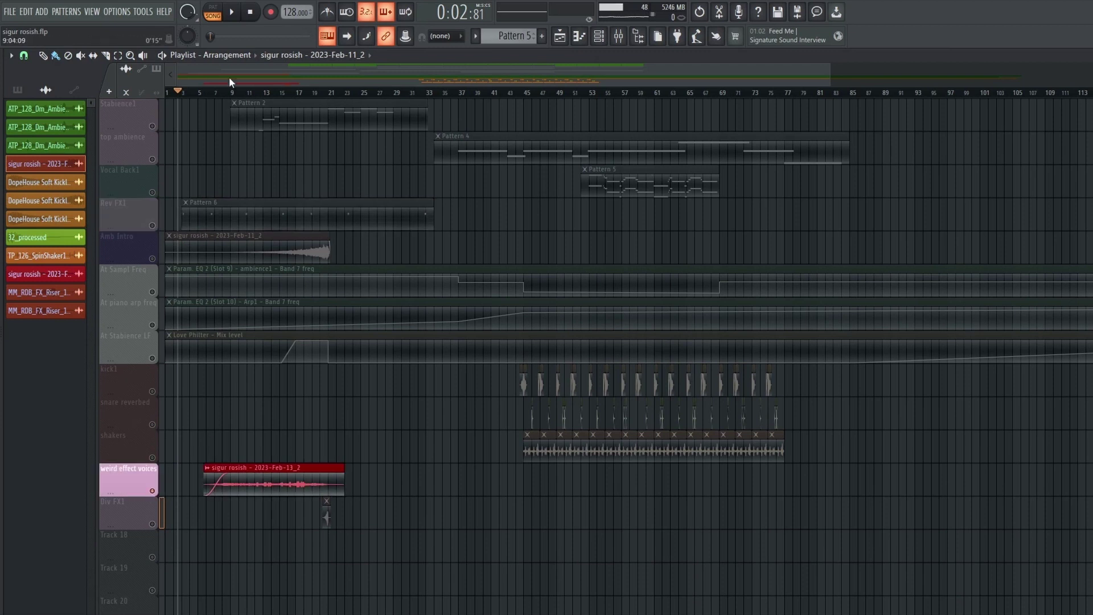
{"action": "left_click", "coordinate": [217, 93]}
{"action": "key", "text": "space"}
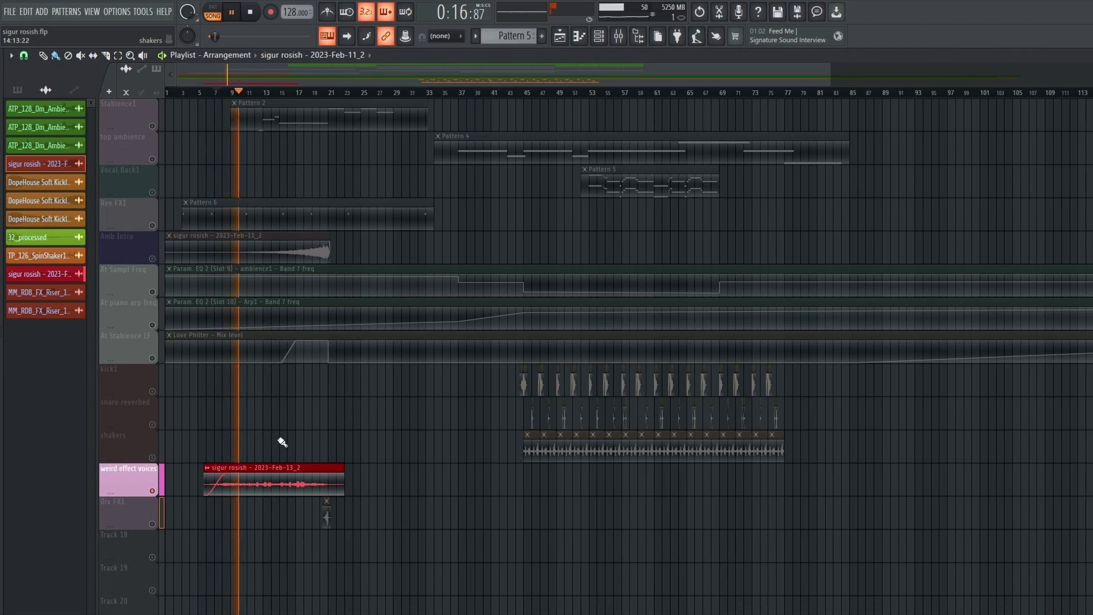
{"action": "key", "text": "space"}
- Solo Stabience1 with its automation and listen from bar 9, jumping ahead to bar 12
{"action": "scroll", "coordinate": [279, 439], "scroll_direction": "up", "scroll_amount": 4}
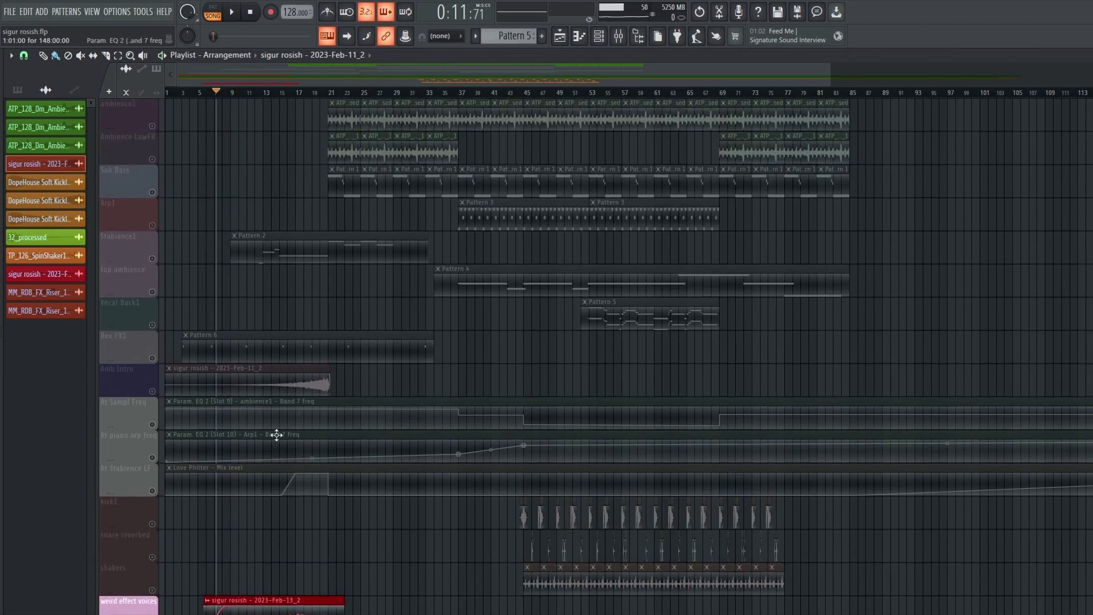
{"action": "left_click", "coordinate": [156, 260]}
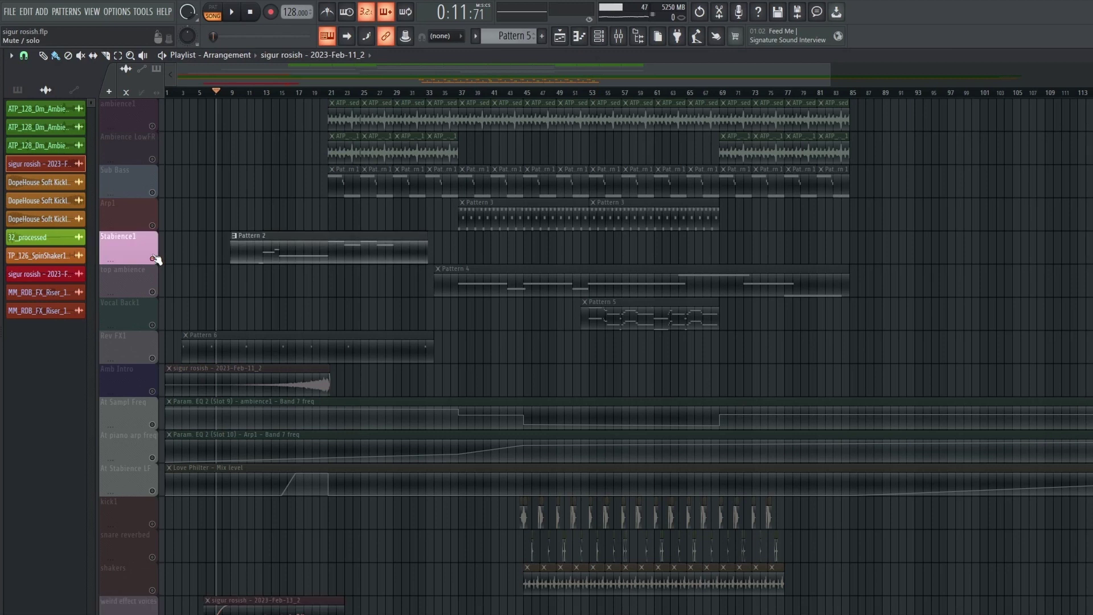
{"action": "left_click", "coordinate": [240, 89]}
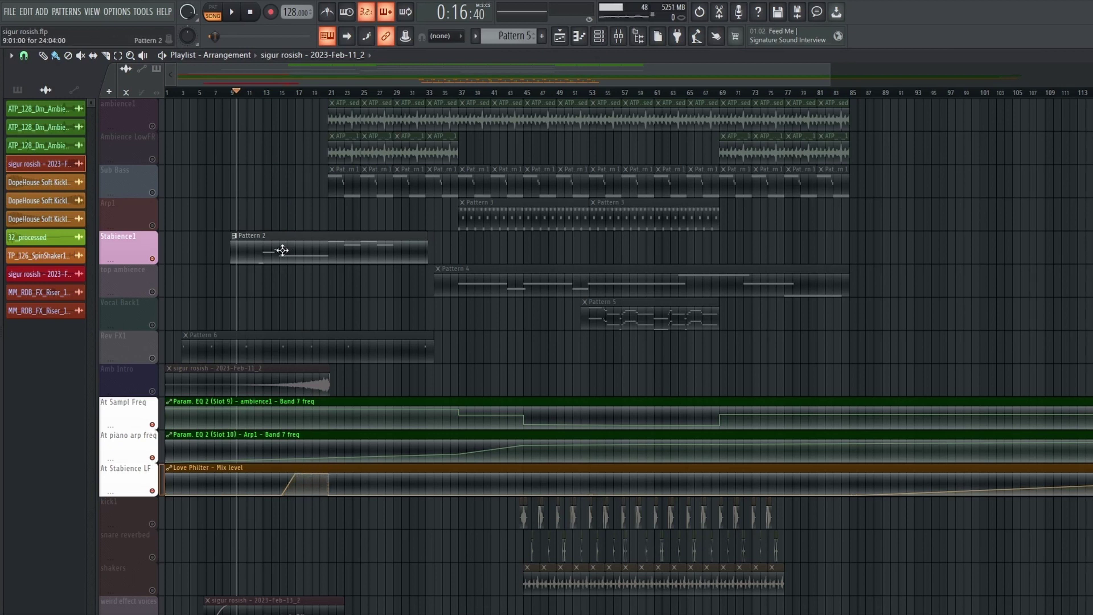
{"action": "key", "text": "space"}
{"action": "left_click", "coordinate": [259, 93]}
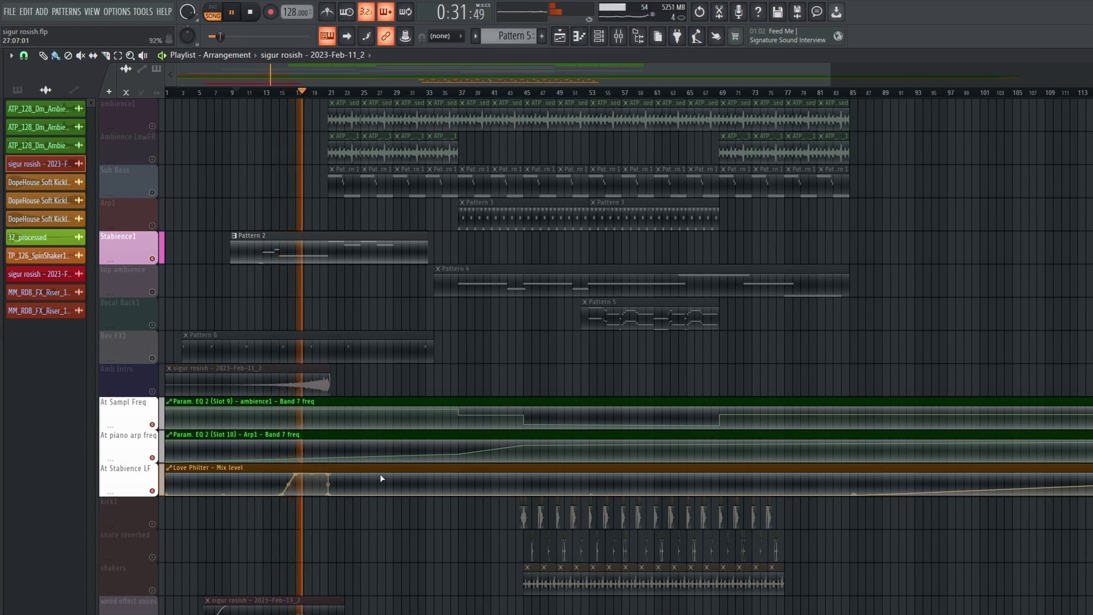
{"action": "key", "text": "space"}
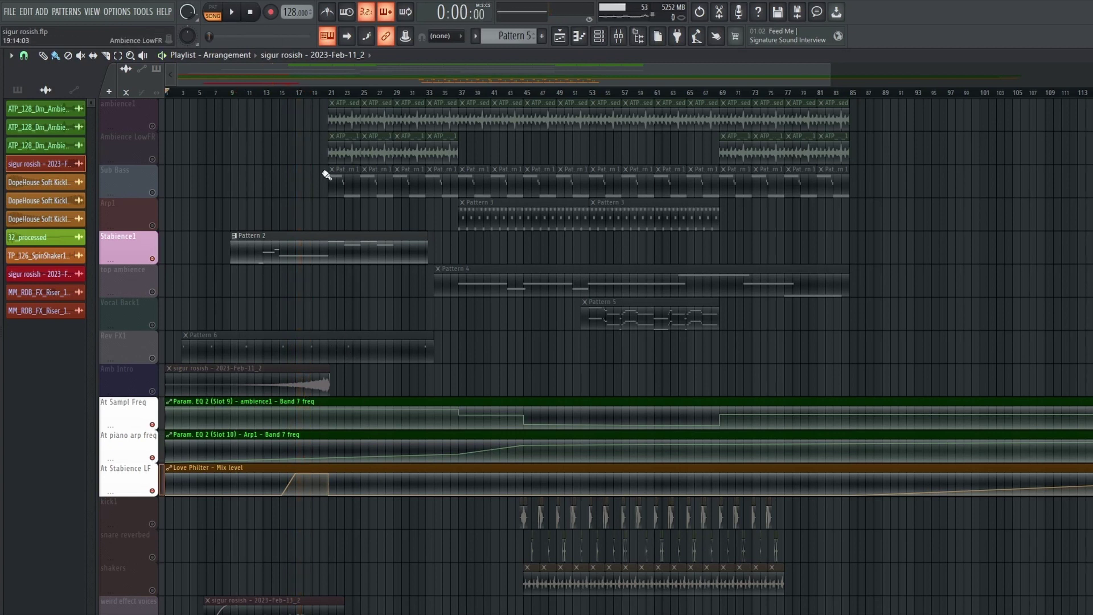
- Audition the short Div FX1 hit from bar 20, then stop playback
{"action": "scroll", "coordinate": [339, 288], "scroll_direction": "down", "scroll_amount": 5}
{"action": "scroll", "coordinate": [476, 93], "scroll_direction": "up", "scroll_amount": 3}
{"action": "left_click", "coordinate": [476, 93]}
{"action": "scroll", "coordinate": [496, 489], "scroll_direction": "up", "scroll_amount": 5}
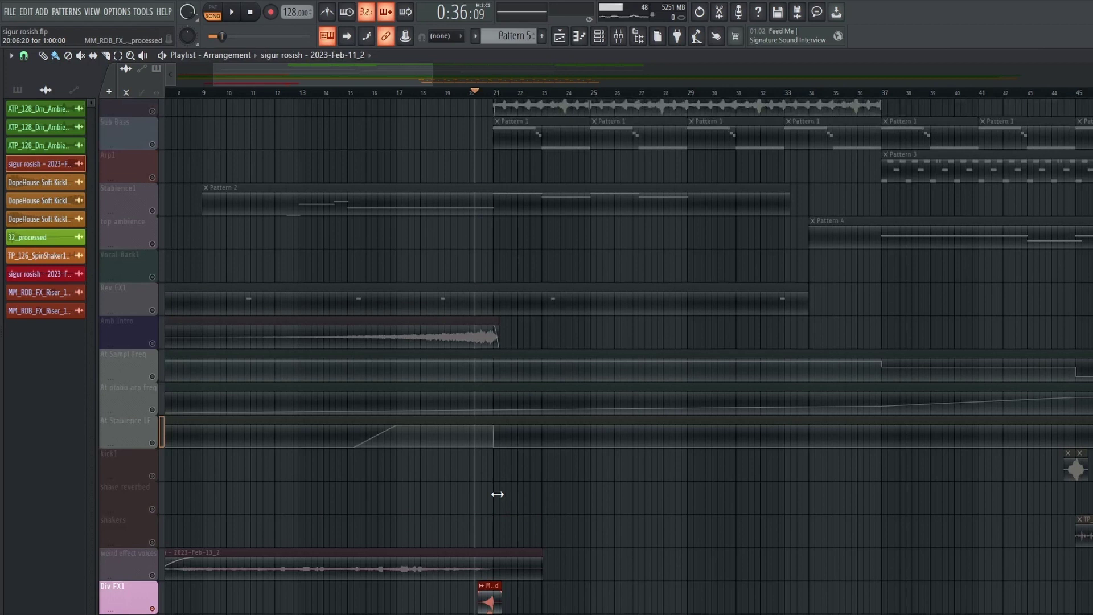
{"action": "scroll", "coordinate": [495, 207], "scroll_direction": "down", "scroll_amount": 7}
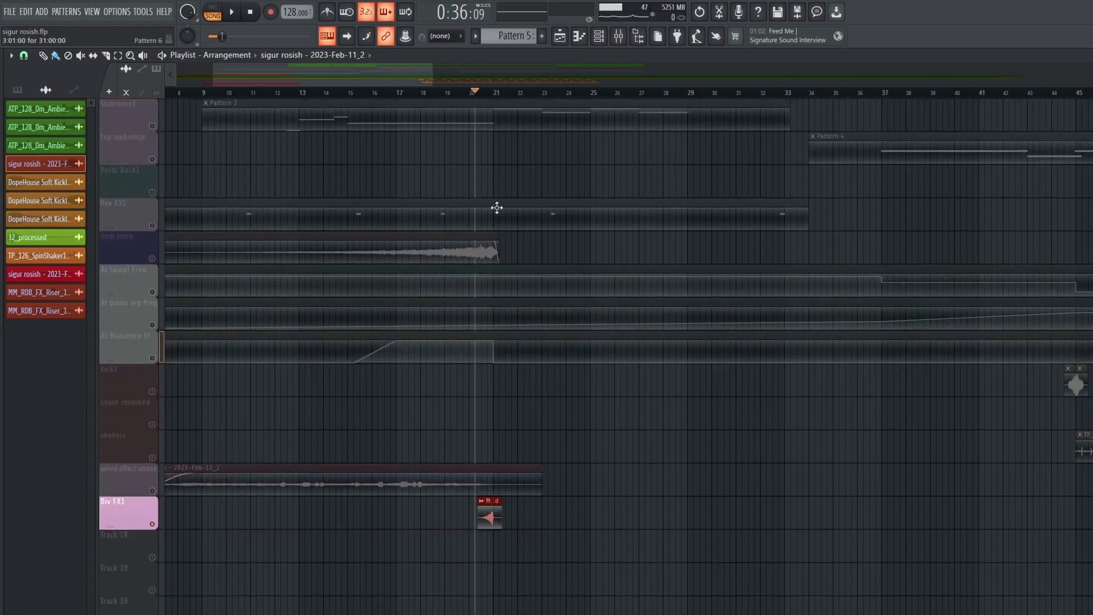
{"action": "key", "text": "space"}
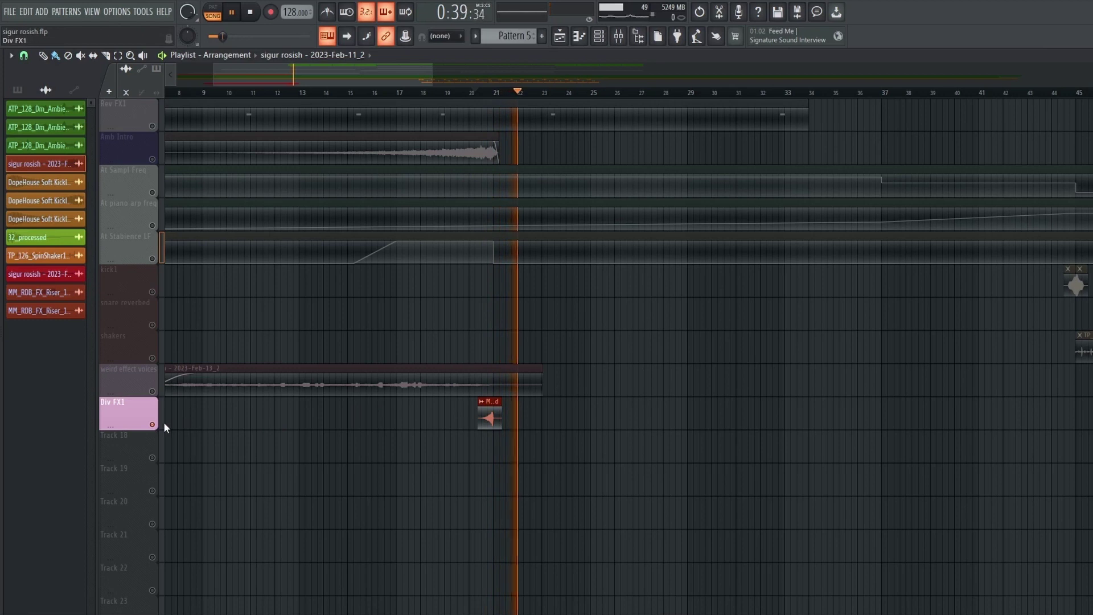
{"action": "key", "text": "space"}
{"action": "scroll", "coordinate": [526, 450], "scroll_direction": "up", "scroll_amount": 7}
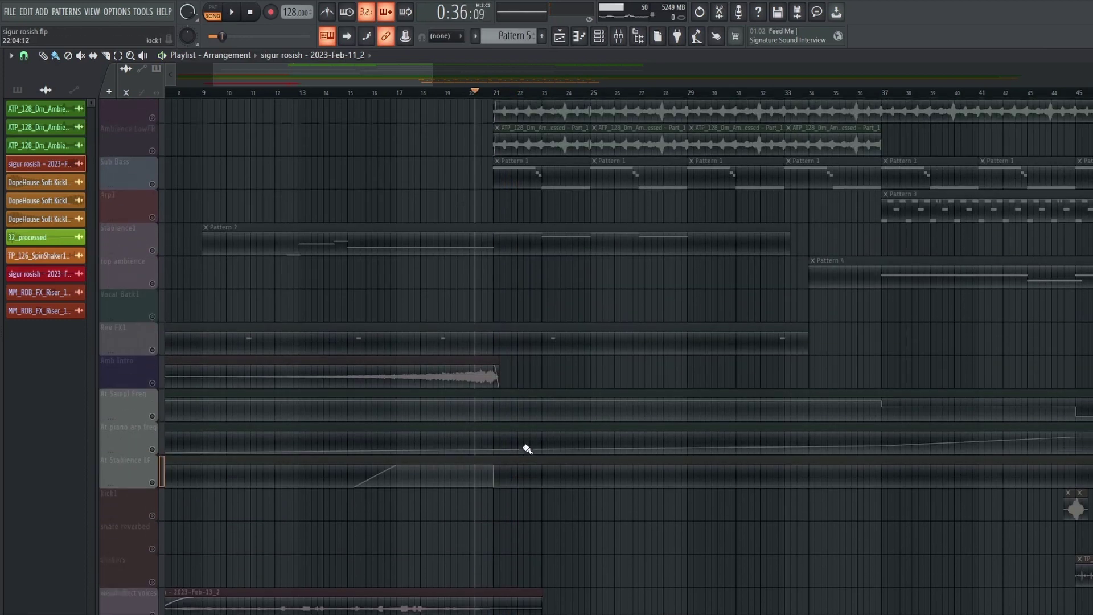
- Solo the Sub Bass track and play it from just before bar 21
{"action": "left_click", "coordinate": [154, 194]}
{"action": "left_click", "coordinate": [493, 93]}
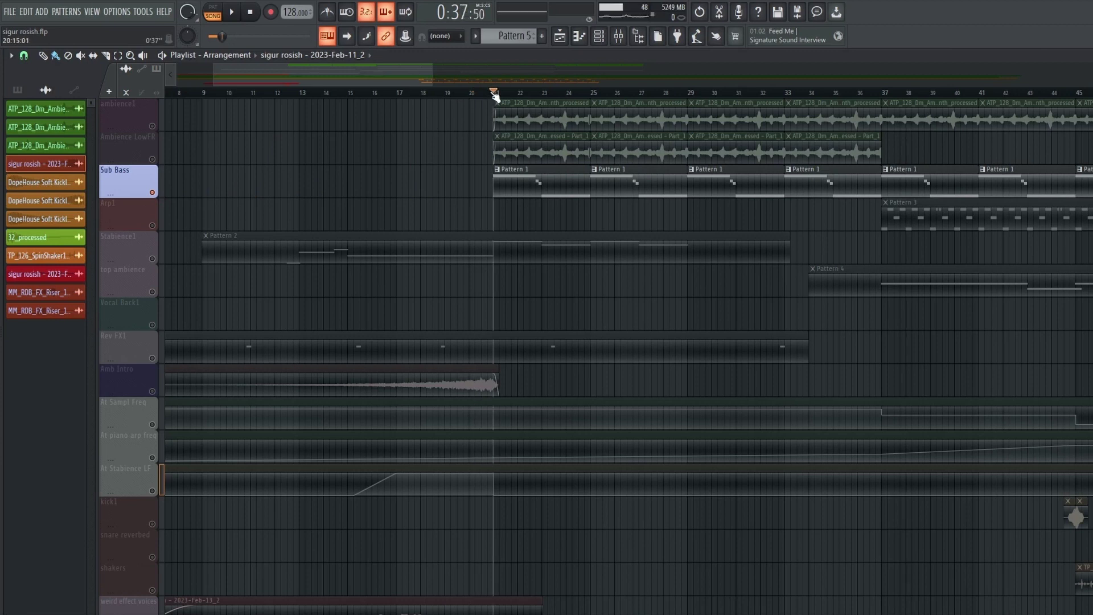
{"action": "left_click", "coordinate": [488, 93]}
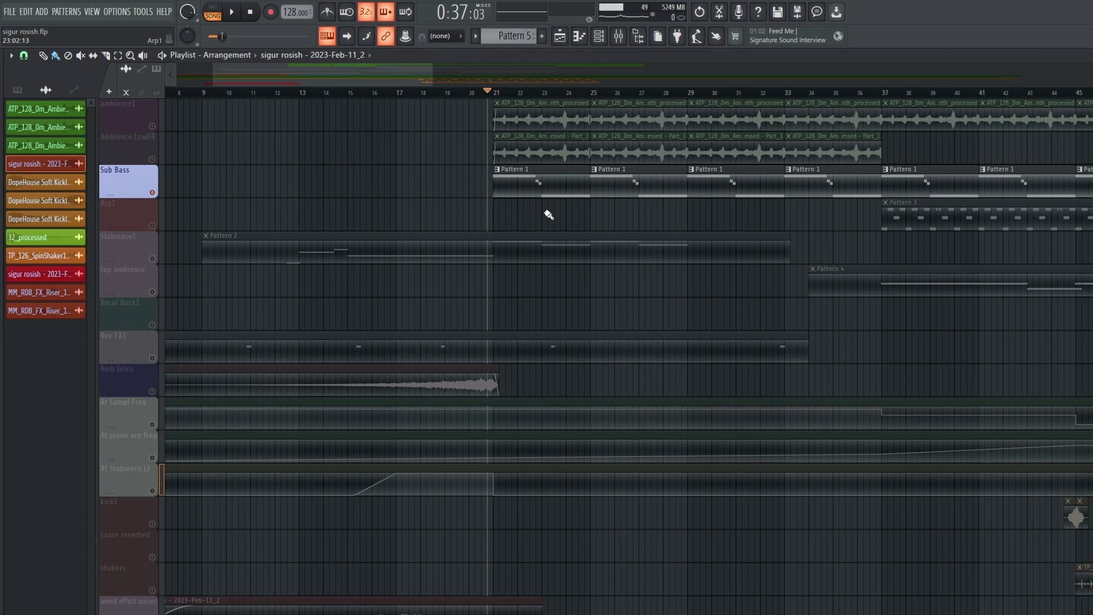
{"action": "key", "text": "space"}
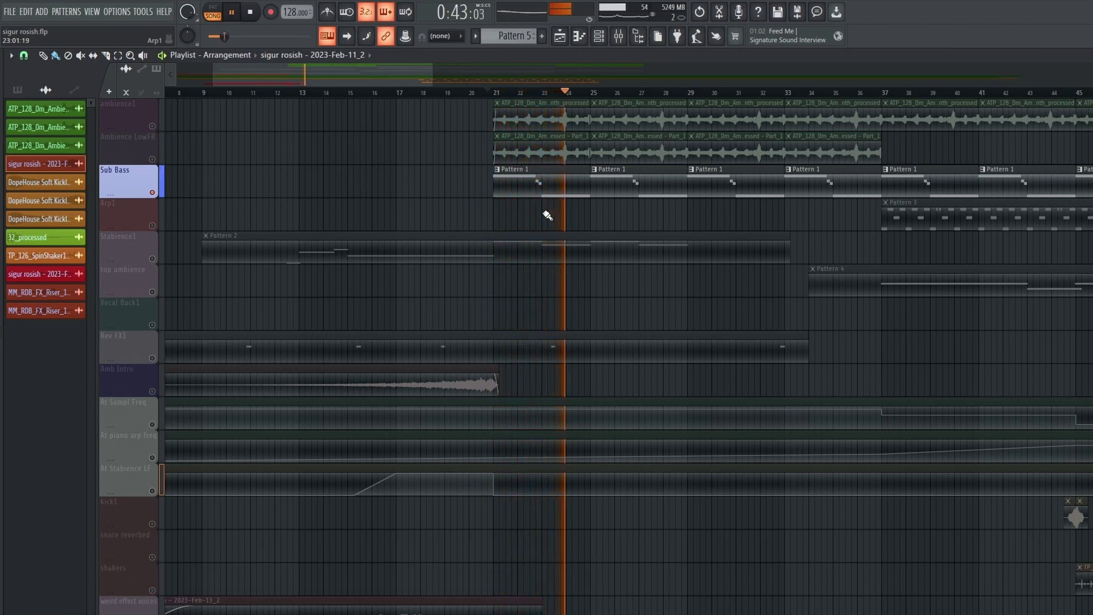
{"action": "key", "text": "space"}
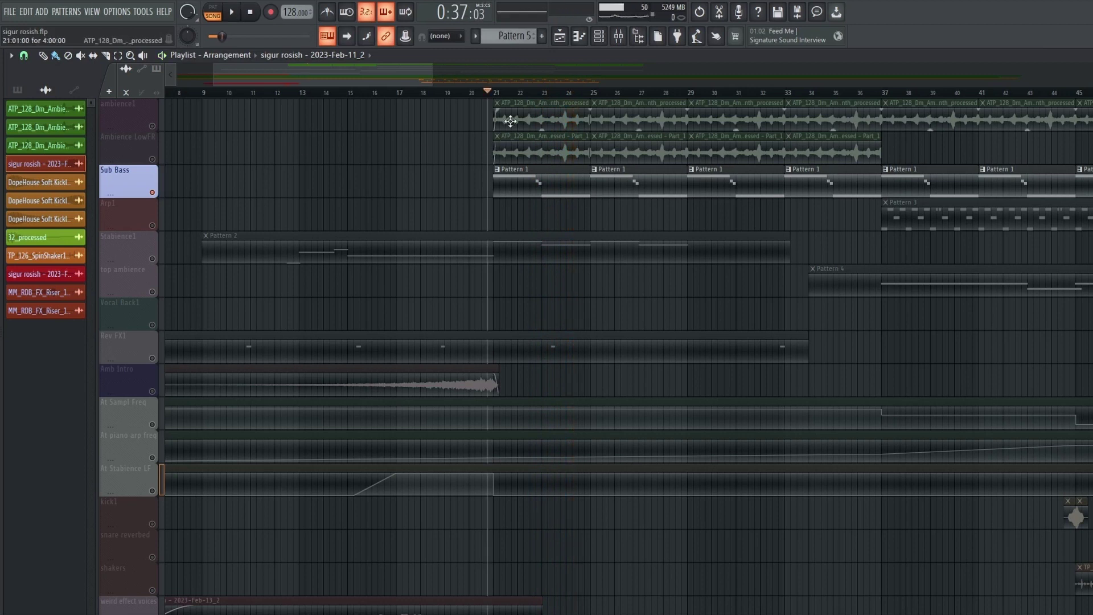
- Audition ambience1, then Ambience LowFR, then both together from bar 21
{"action": "left_click", "coordinate": [153, 127]}
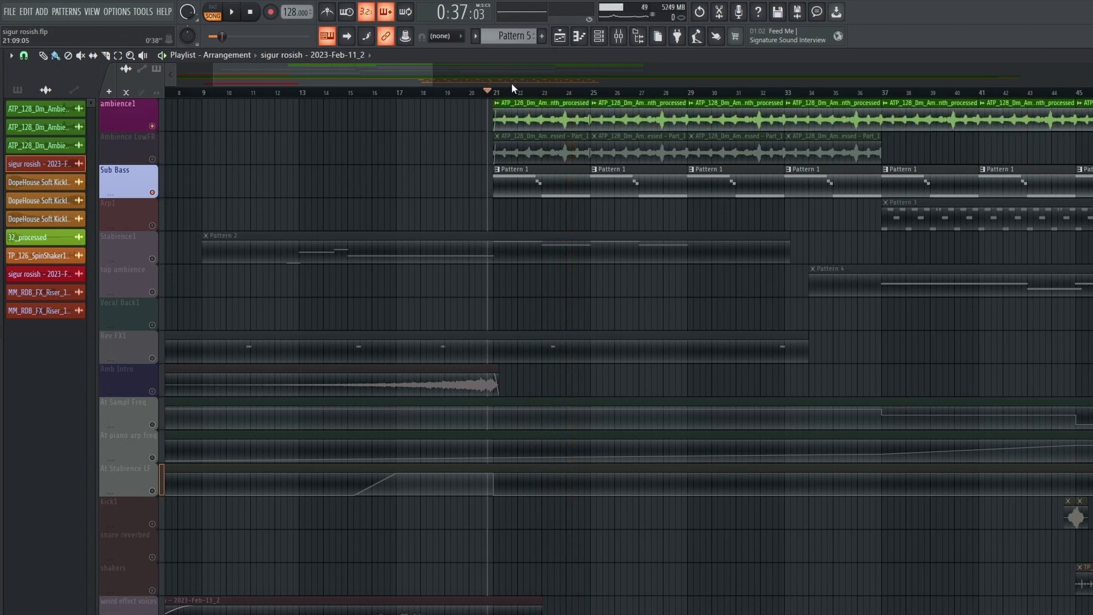
{"action": "key", "text": "space"}
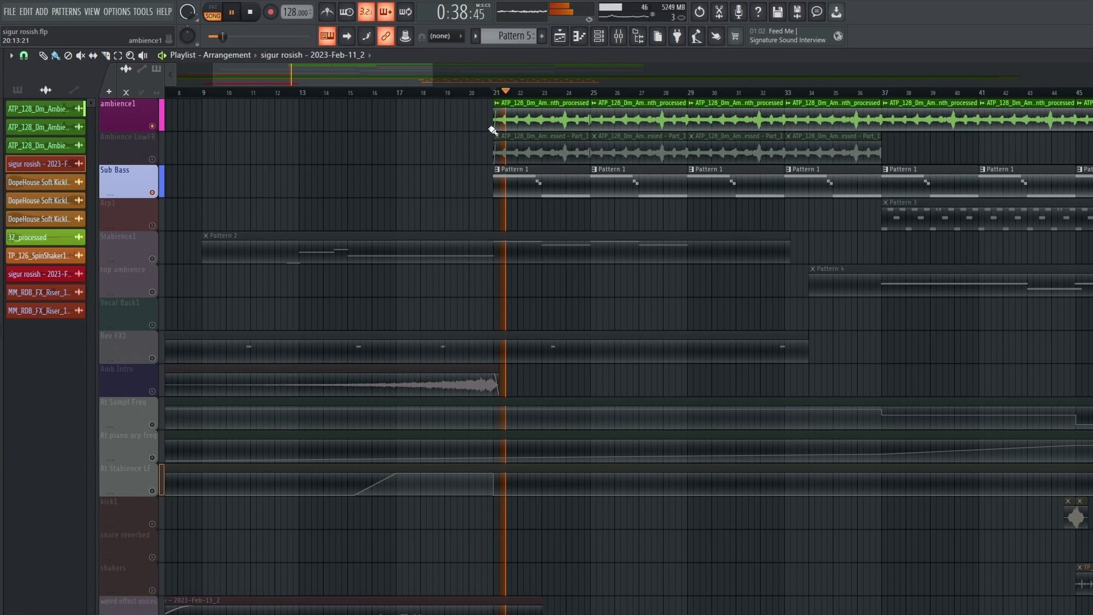
{"action": "key", "text": "space"}
{"action": "left_click", "coordinate": [152, 160]}
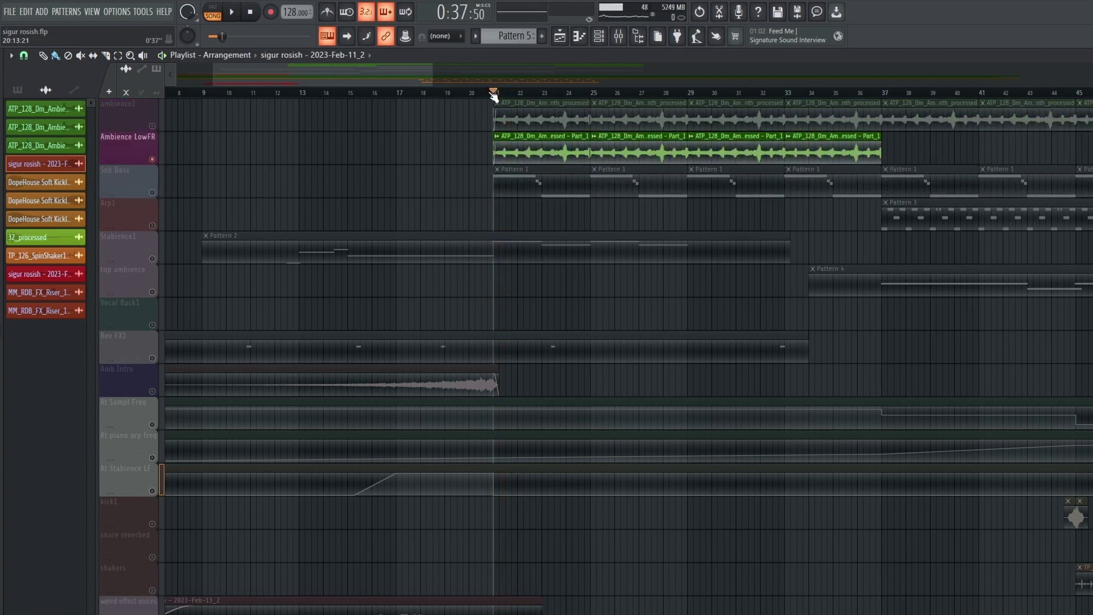
{"action": "key", "text": "space"}
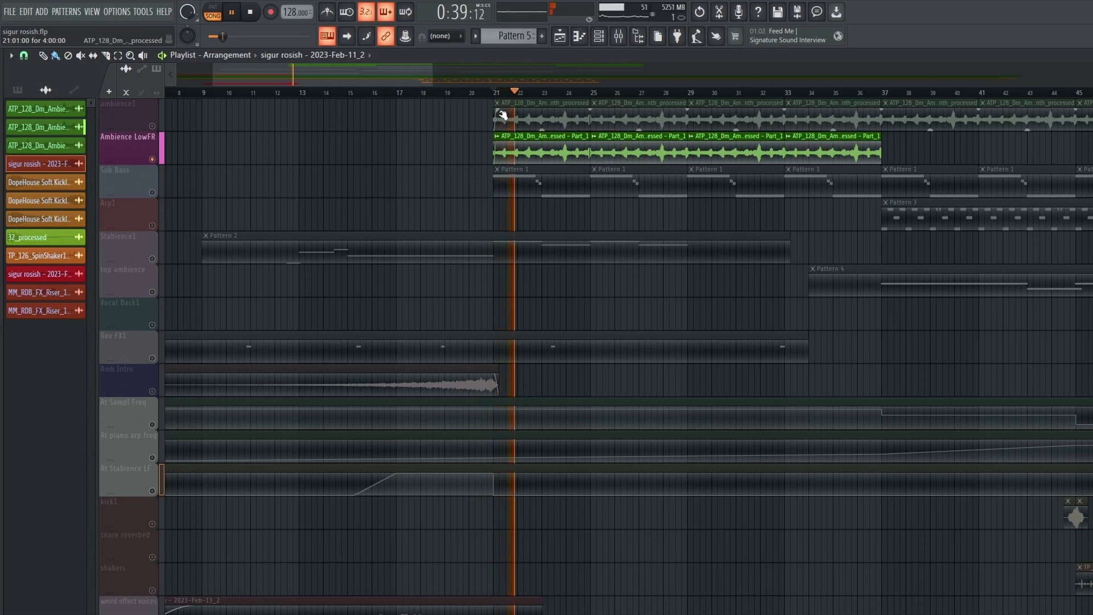
{"action": "left_click", "coordinate": [152, 125]}
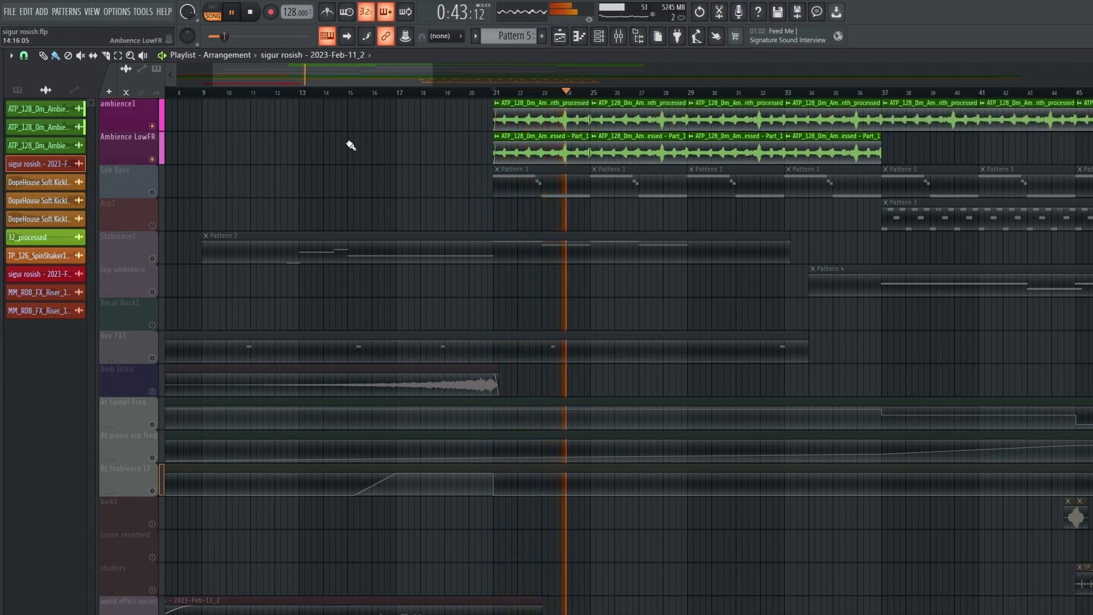
{"action": "key", "text": "space"}
- Add Stabience1 and its At Stabience LF automation to the solo, playing after each
{"action": "scroll", "coordinate": [405, 170], "scroll_direction": "down", "scroll_amount": 3}
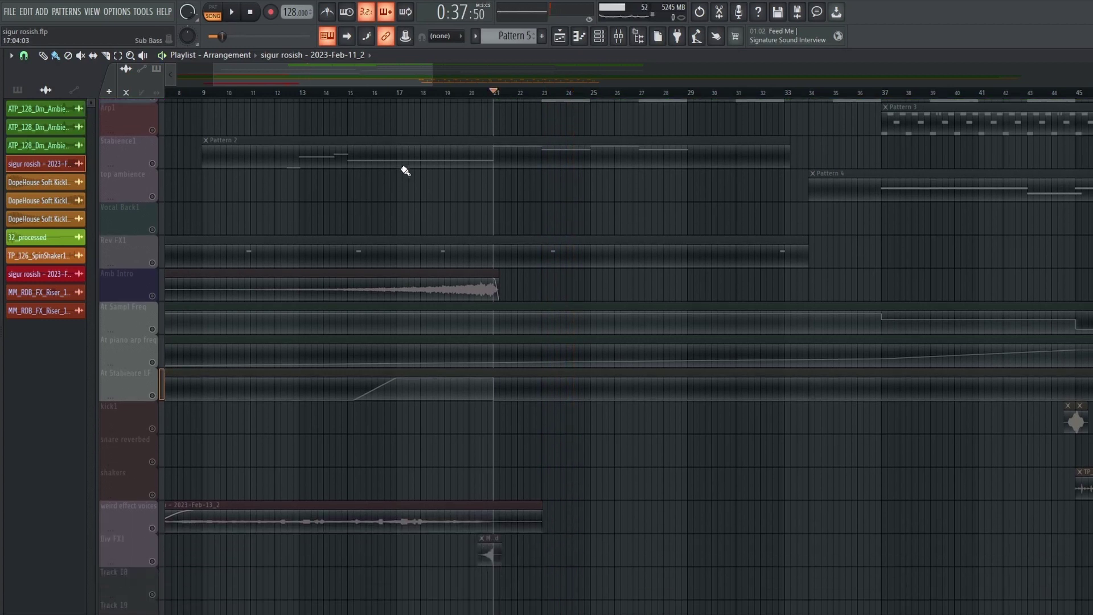
{"action": "scroll", "coordinate": [405, 171], "scroll_direction": "up", "scroll_amount": 3}
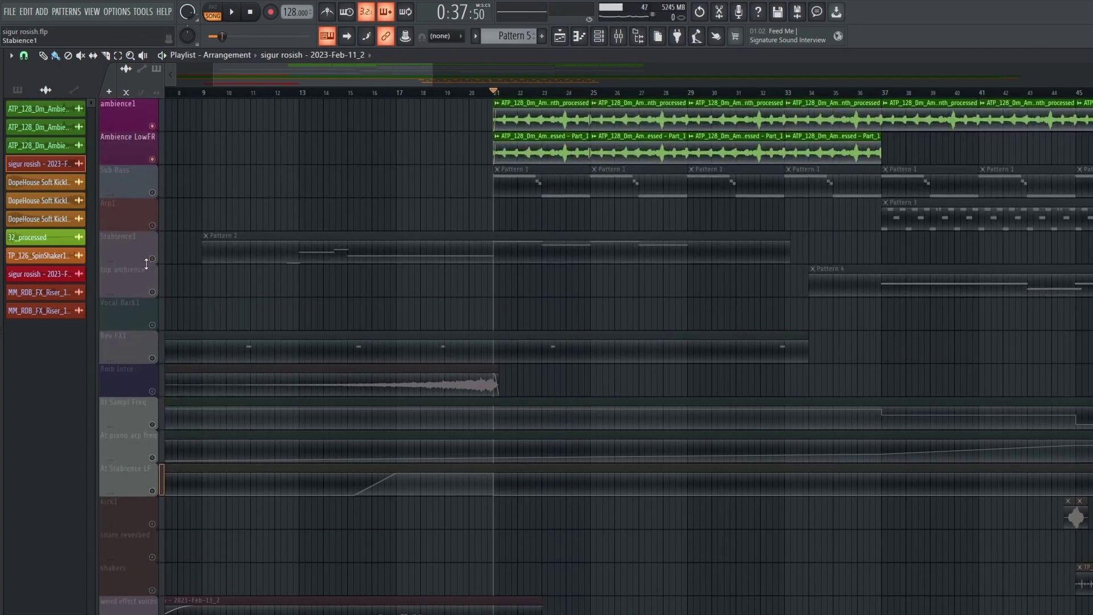
{"action": "left_click", "coordinate": [158, 262]}
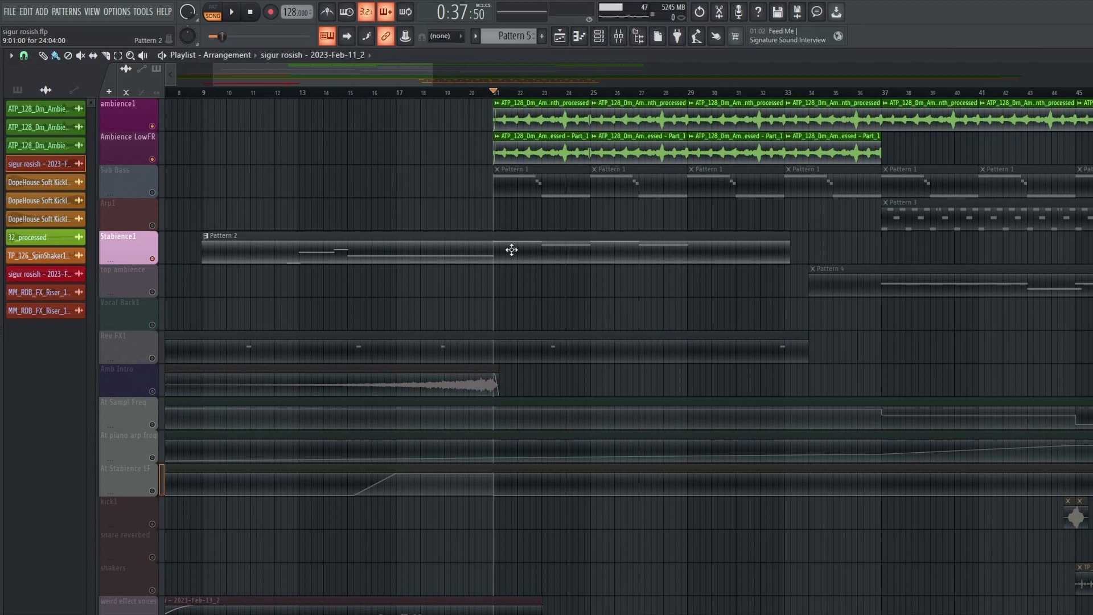
{"action": "key", "text": "space"}
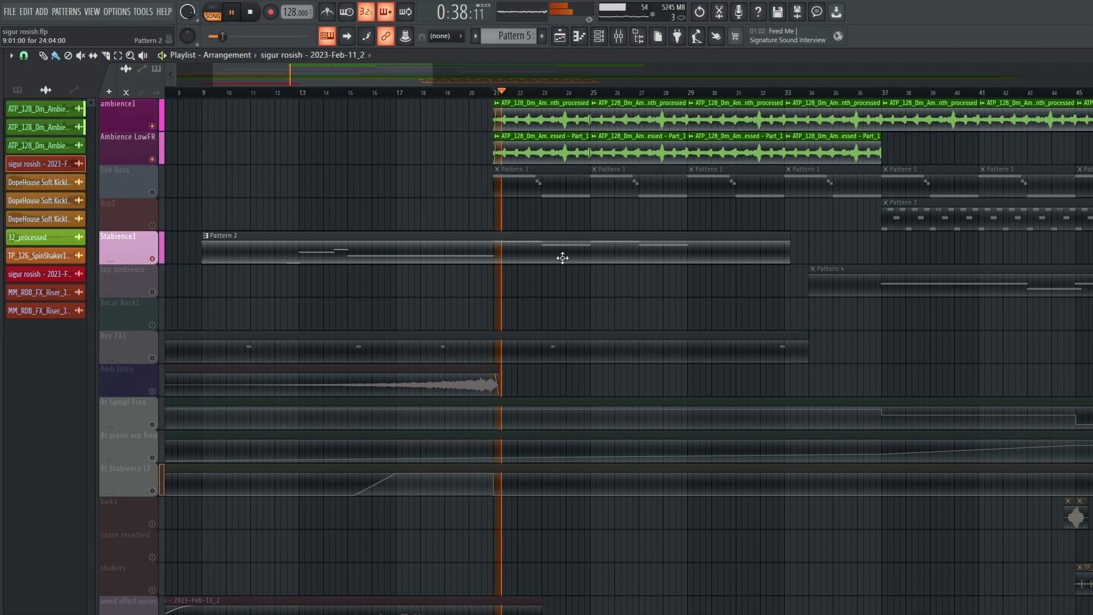
{"action": "key", "text": "space"}
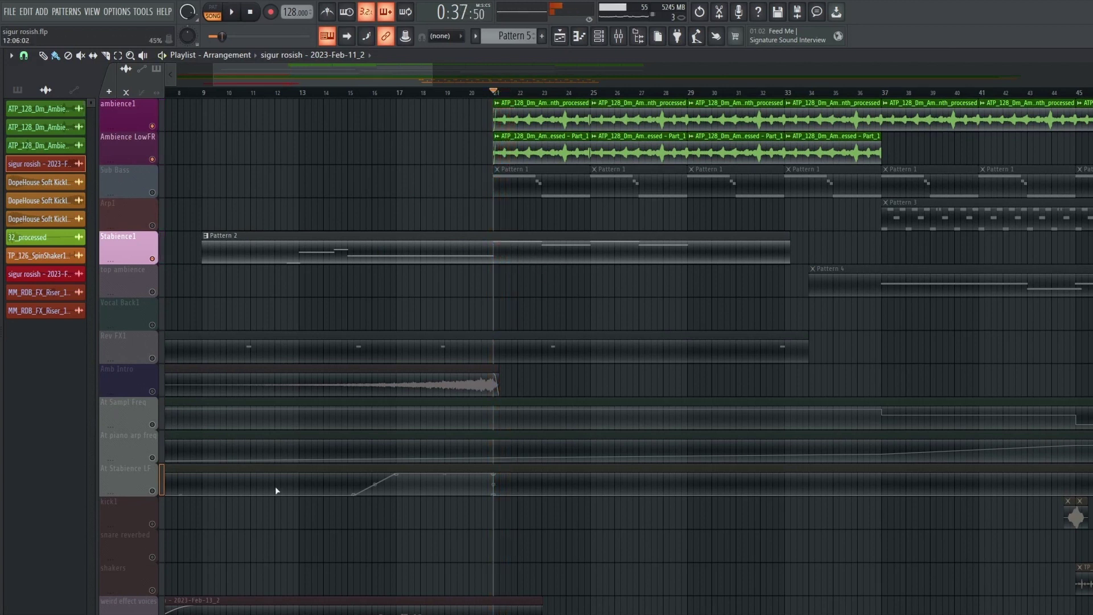
{"action": "left_click", "coordinate": [158, 495]}
{"action": "key", "text": "space"}
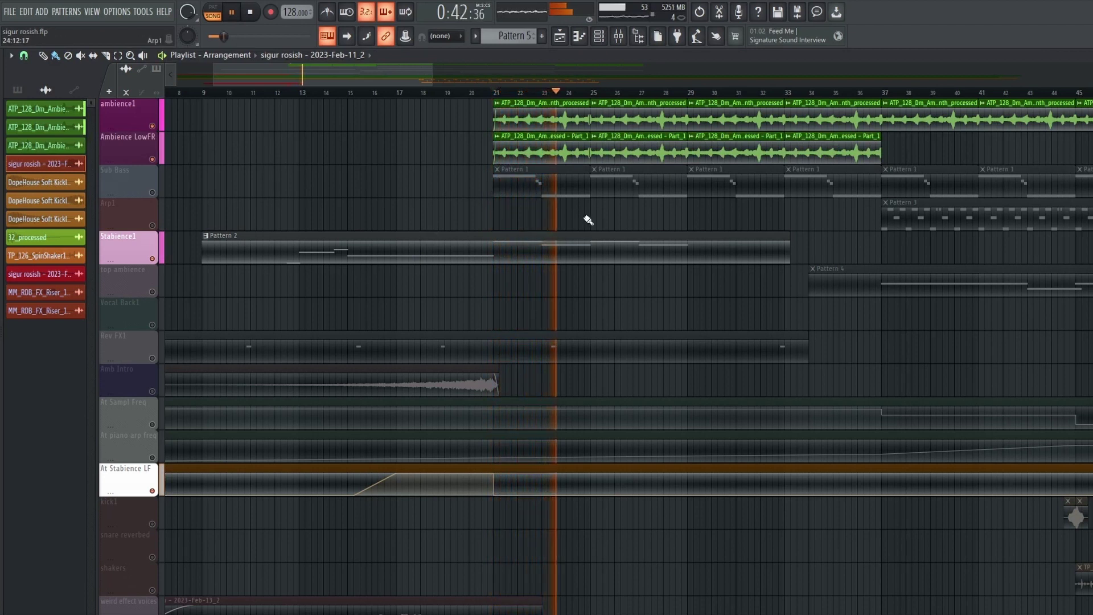
{"action": "key", "text": "space"}
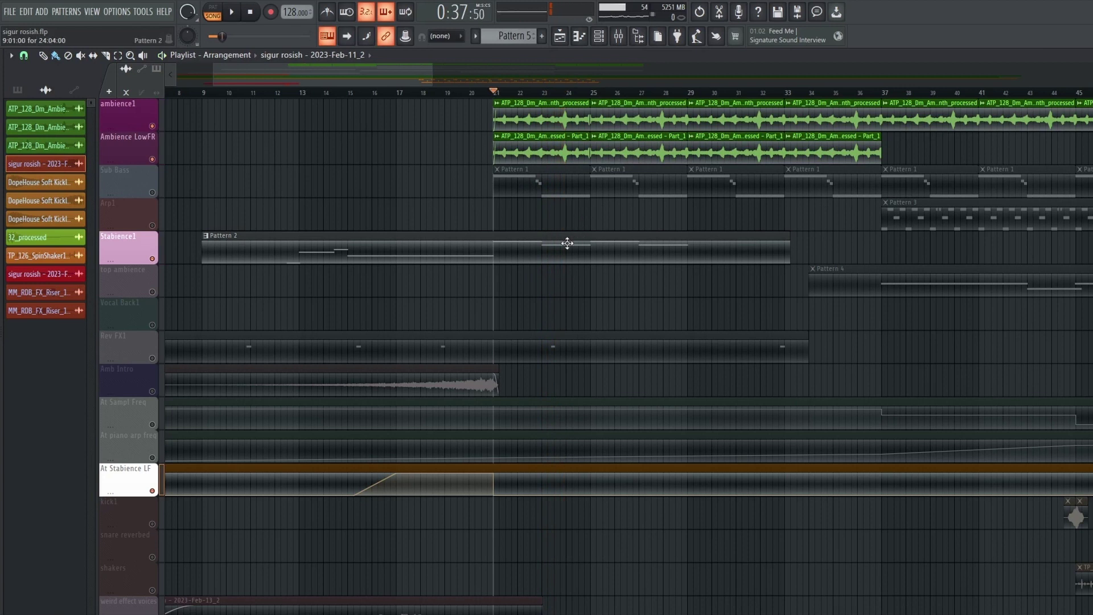
- Open Pattern 2 in the piano roll and play its held notes F5, A6 and F6
{"action": "double_click", "coordinate": [564, 249]}
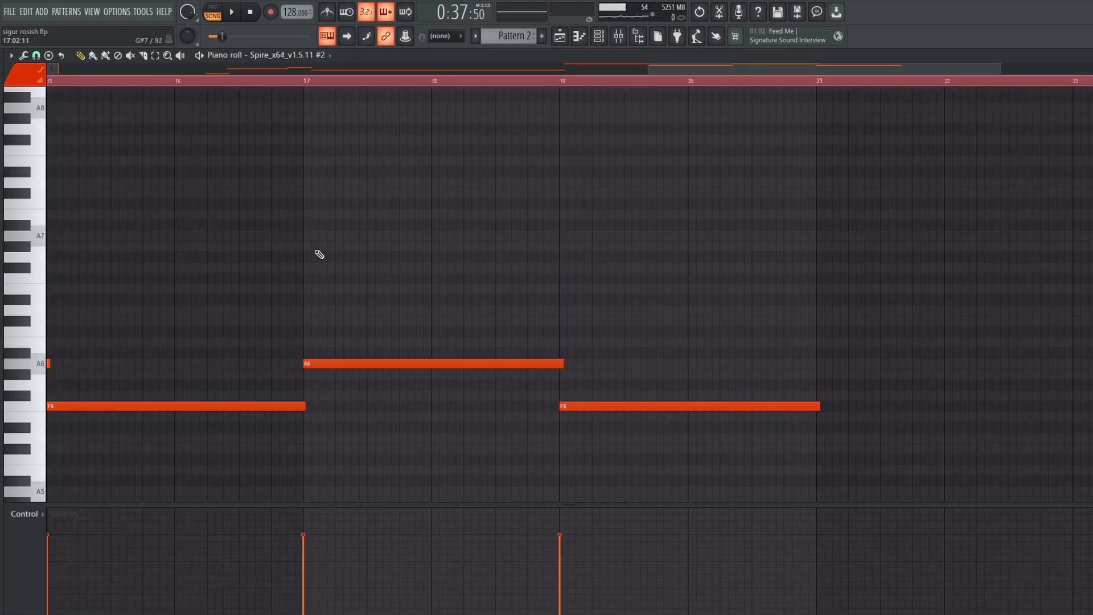
{"action": "scroll", "coordinate": [126, 215], "scroll_direction": "down", "scroll_amount": 4}
{"action": "scroll", "coordinate": [642, 159], "scroll_direction": "left", "scroll_amount": 5}
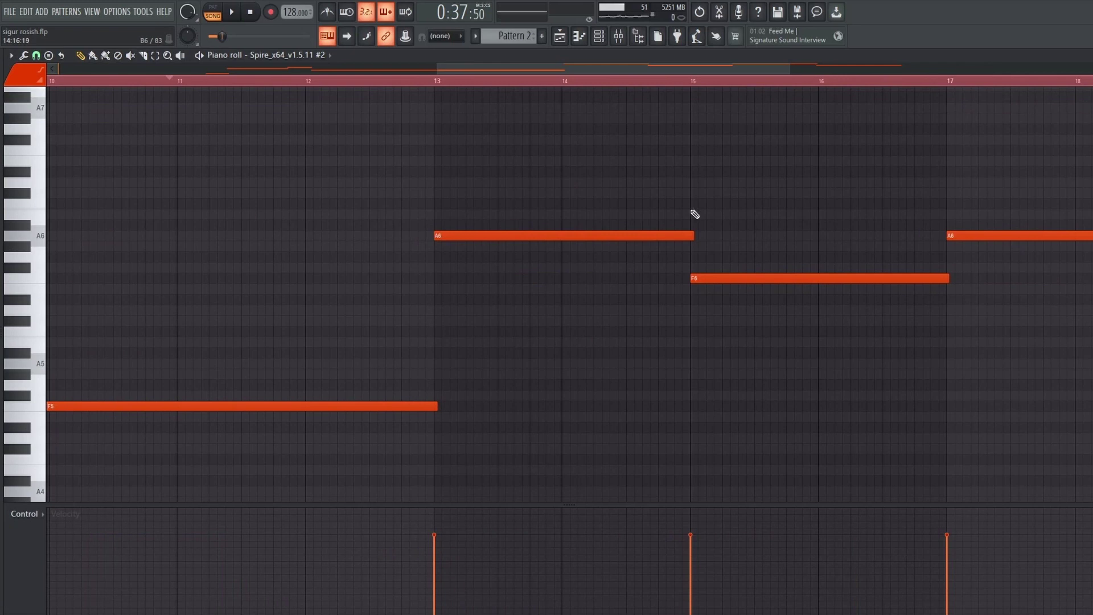
{"action": "scroll", "coordinate": [695, 214], "scroll_direction": "right", "scroll_amount": 4}
{"action": "scroll", "coordinate": [686, 205], "scroll_direction": "up", "scroll_amount": 1}
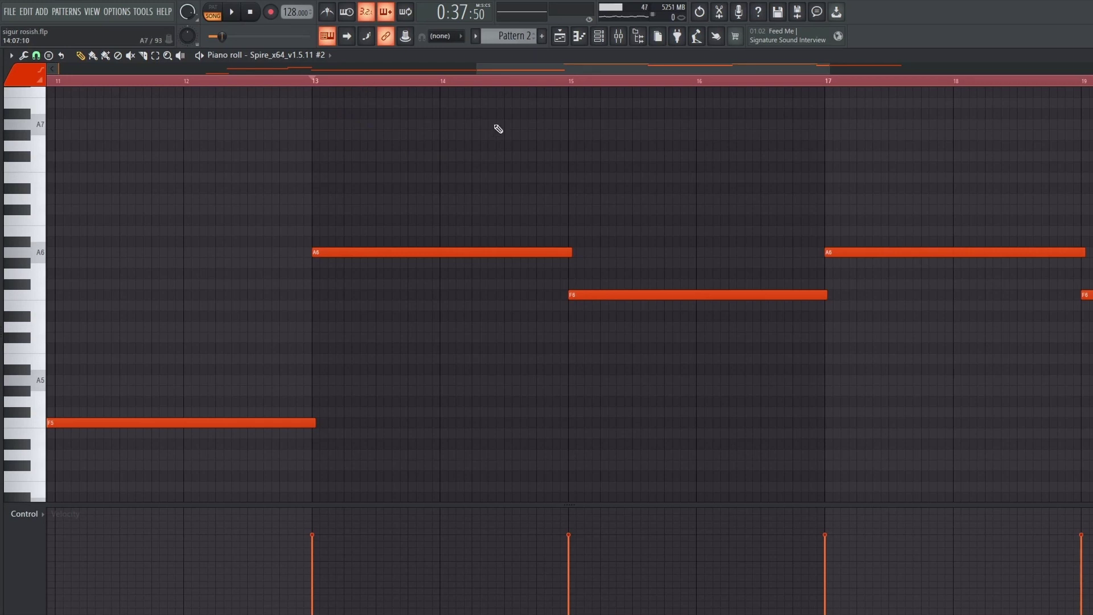
{"action": "key", "text": "space"}
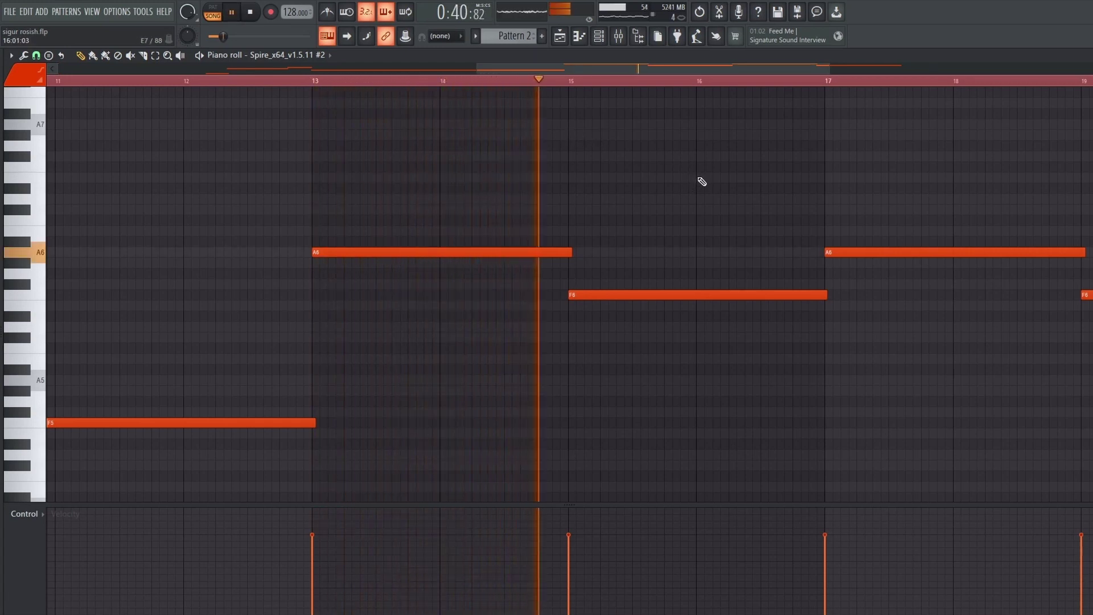
- Stop playback and return to the arrangement with the song position at bar 37
{"action": "key", "text": "space"}
{"action": "left_click", "coordinate": [565, 43]}
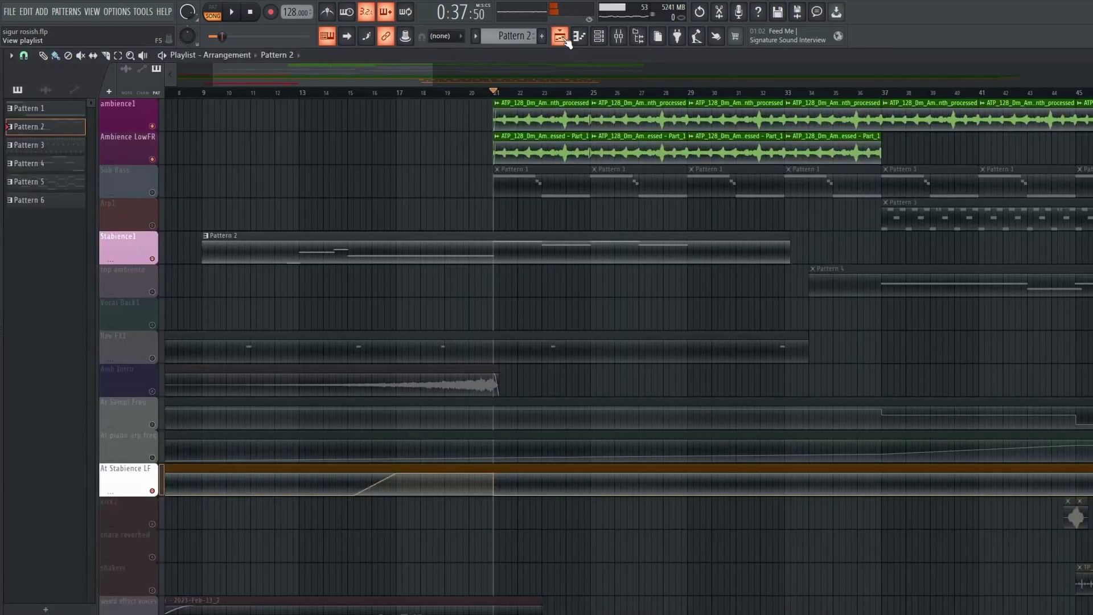
{"action": "key", "text": "ctrl+Right"}
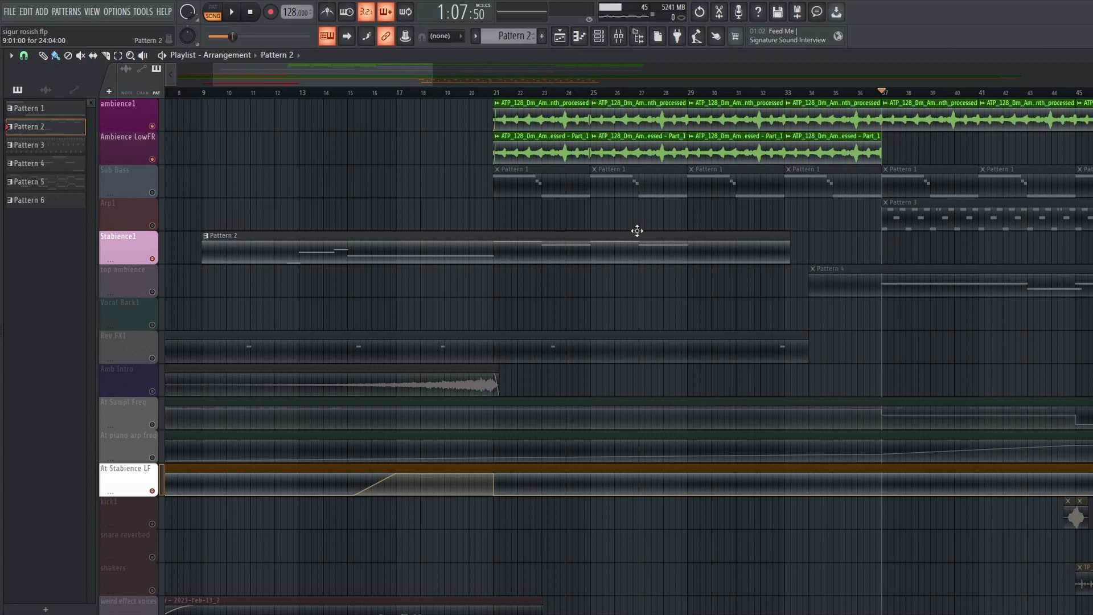
- Solo Arp1 with At Sampl Freq, At piano arp freq and At Stabience LF, and play from bar 37
{"action": "right_click", "coordinate": [153, 226]}
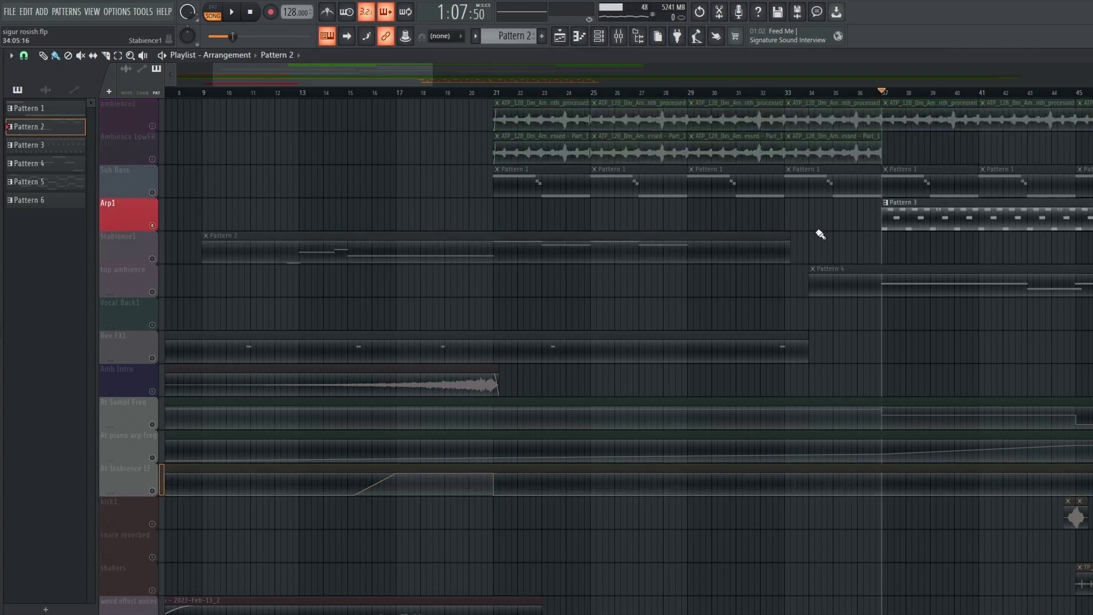
{"action": "left_click", "coordinate": [153, 424]}
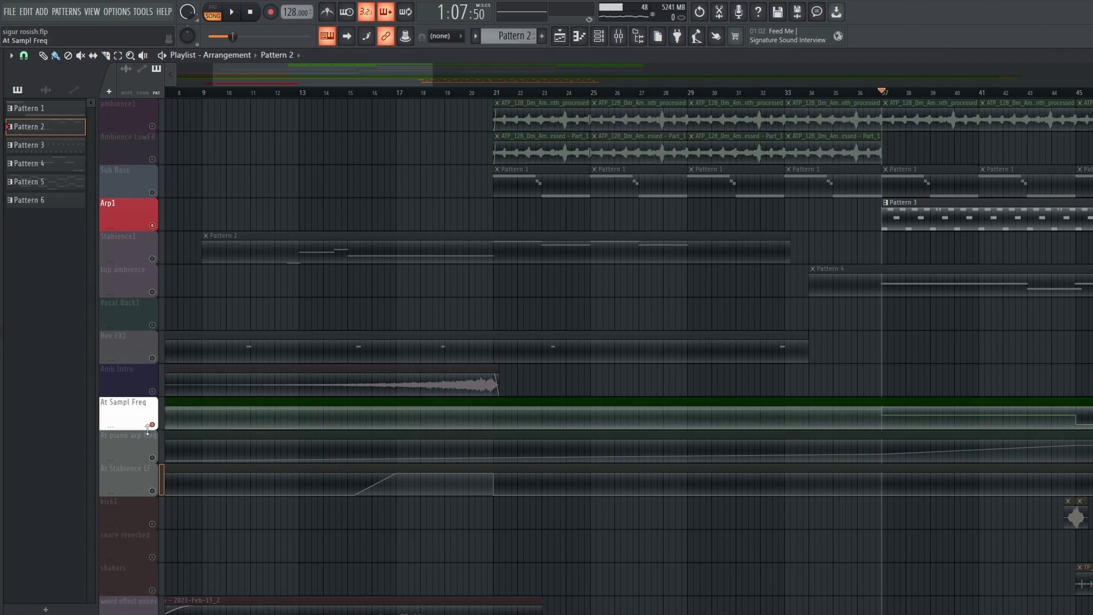
{"action": "left_click", "coordinate": [152, 458]}
{"action": "left_click", "coordinate": [153, 491]}
{"action": "scroll", "coordinate": [154, 495], "scroll_direction": "down", "scroll_amount": 3}
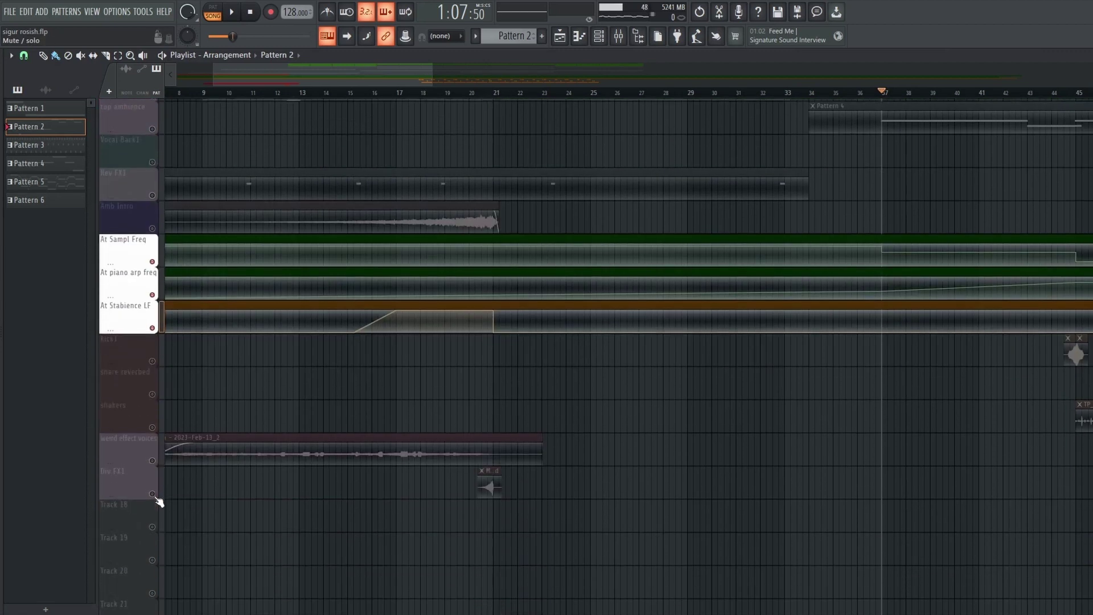
{"action": "key", "text": "space"}
{"action": "scroll", "coordinate": [698, 381], "scroll_direction": "up", "scroll_amount": 3}
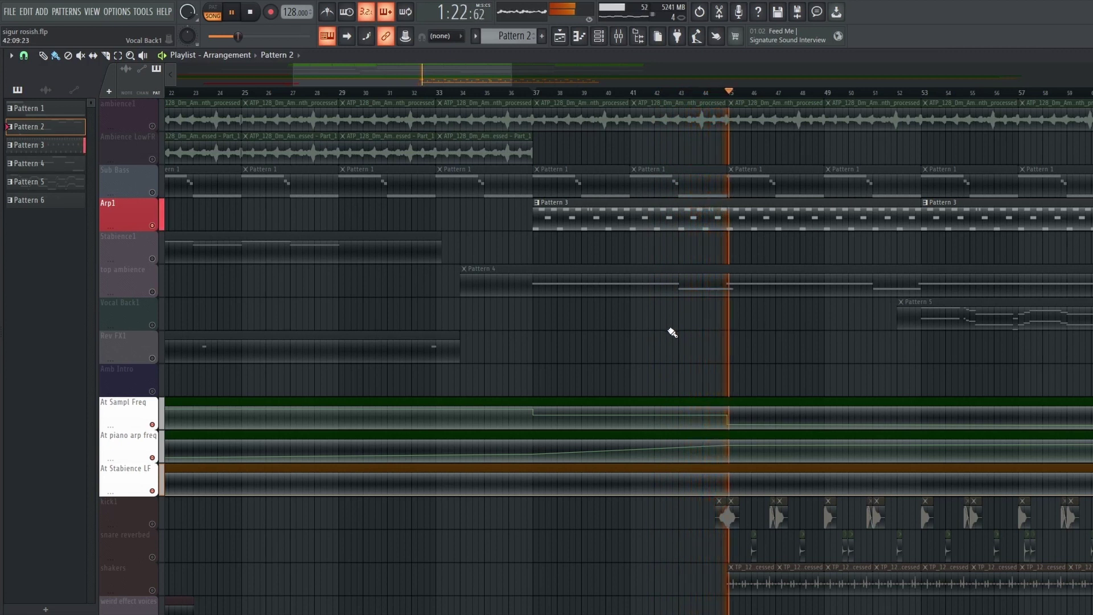
{"action": "key", "text": "space"}
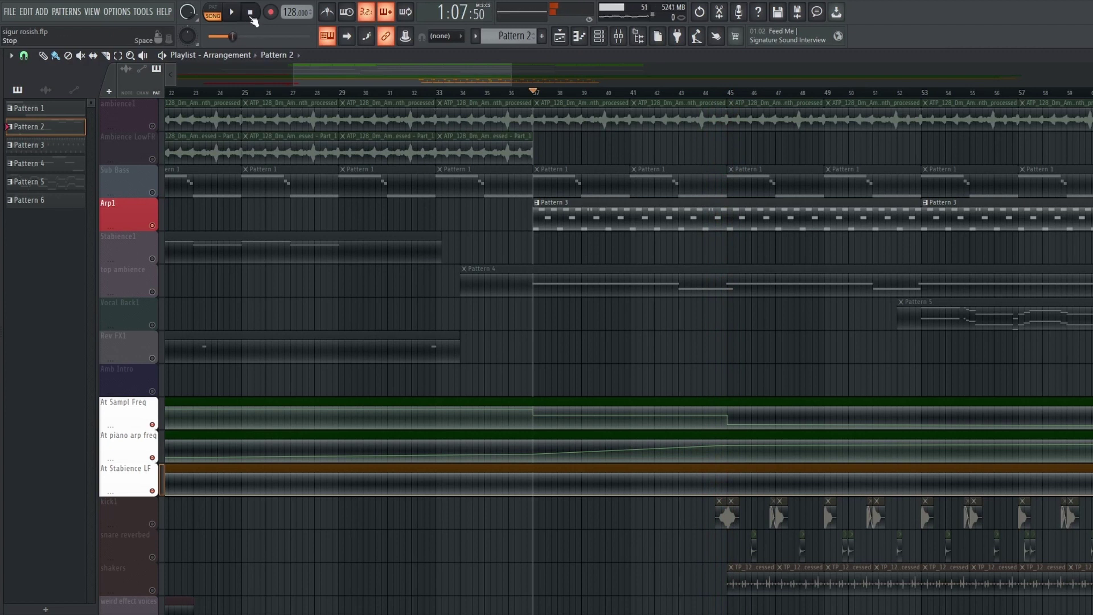
- Play the arrangement from bar 44, where kick1, snare reverbed and shakers enter
{"action": "left_click", "coordinate": [251, 16]}
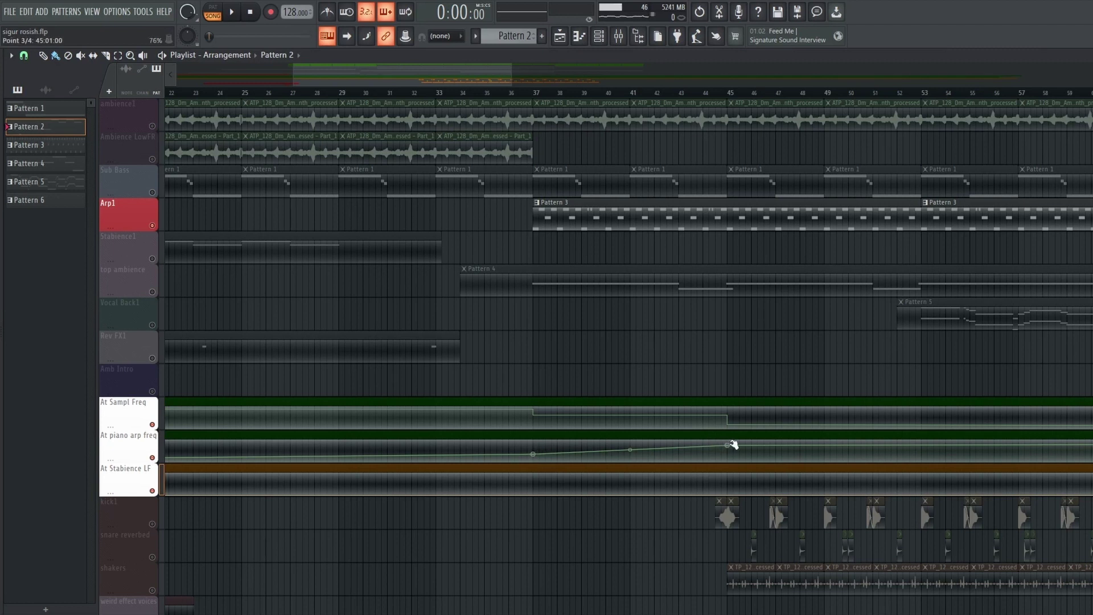
{"action": "scroll", "coordinate": [610, 339], "scroll_direction": "down", "scroll_amount": 2}
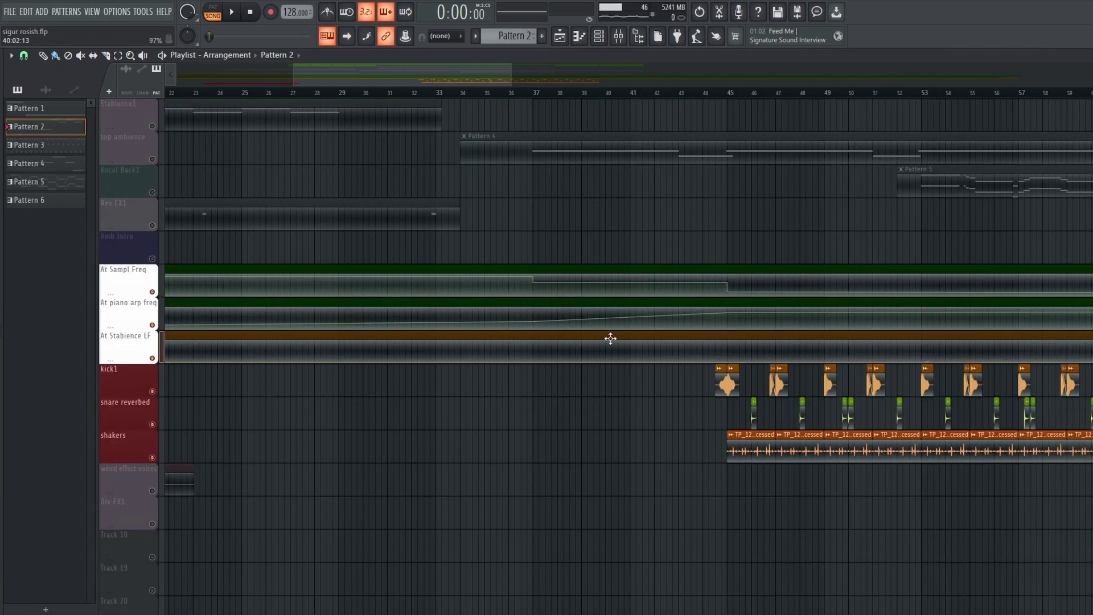
{"action": "left_click", "coordinate": [697, 95]}
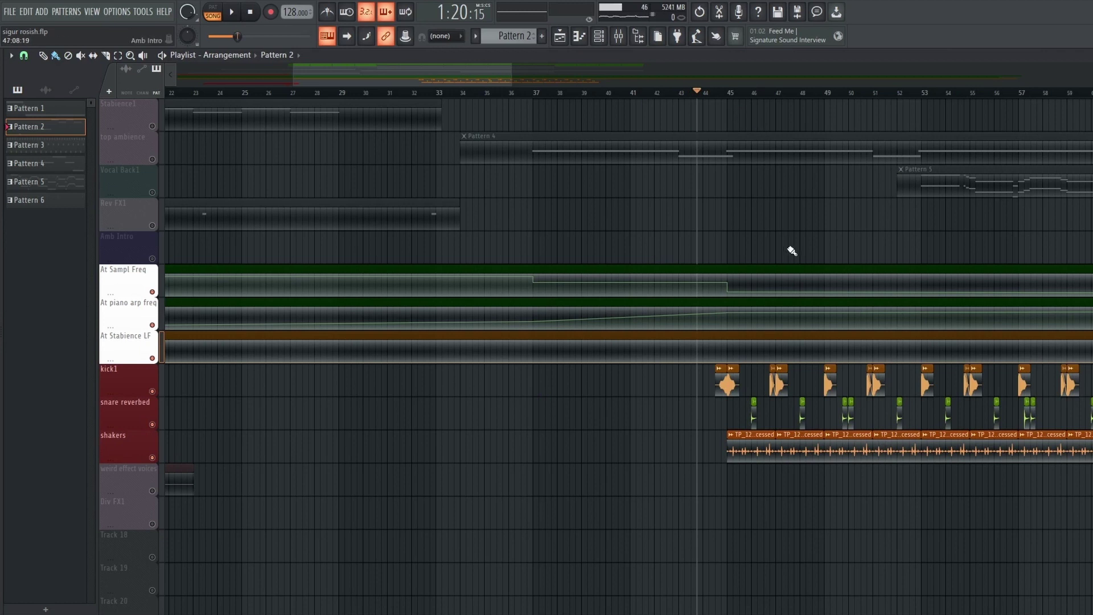
{"action": "key", "text": "space"}
{"action": "scroll", "coordinate": [768, 165], "scroll_direction": "down", "scroll_amount": 1}
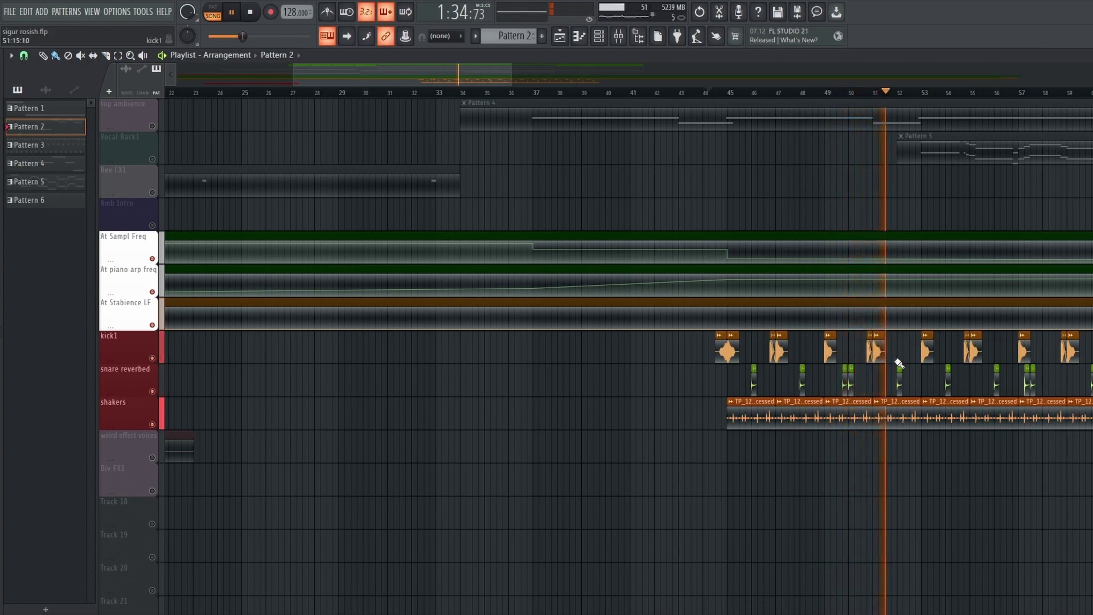
- Replay the bar 44 drum entry a few times, then stop and scroll through the tracks
{"action": "key", "text": "space"}
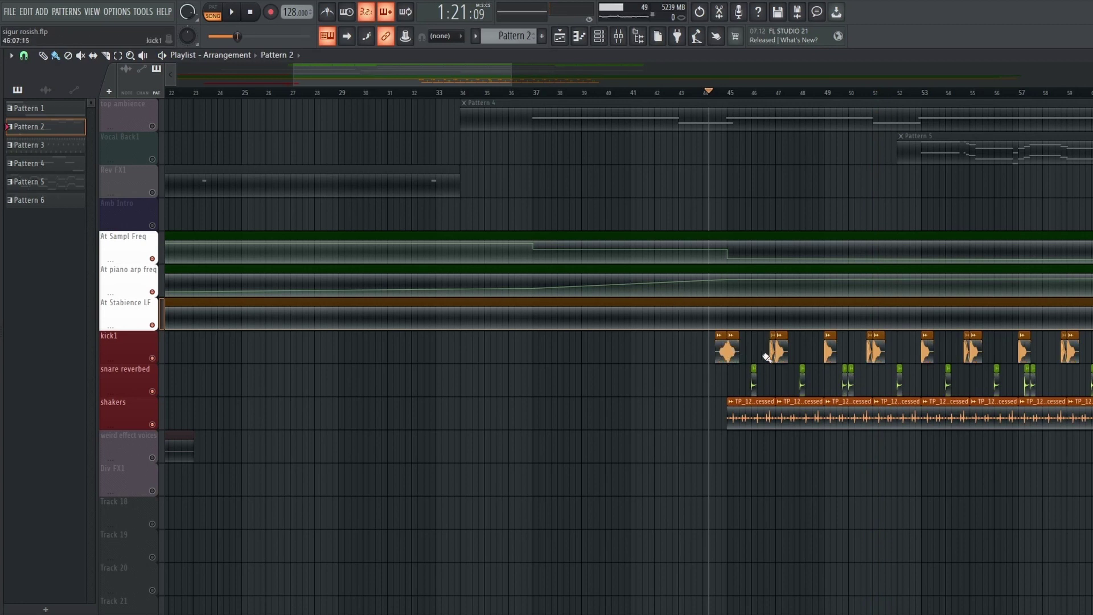
{"action": "key", "text": "space"}
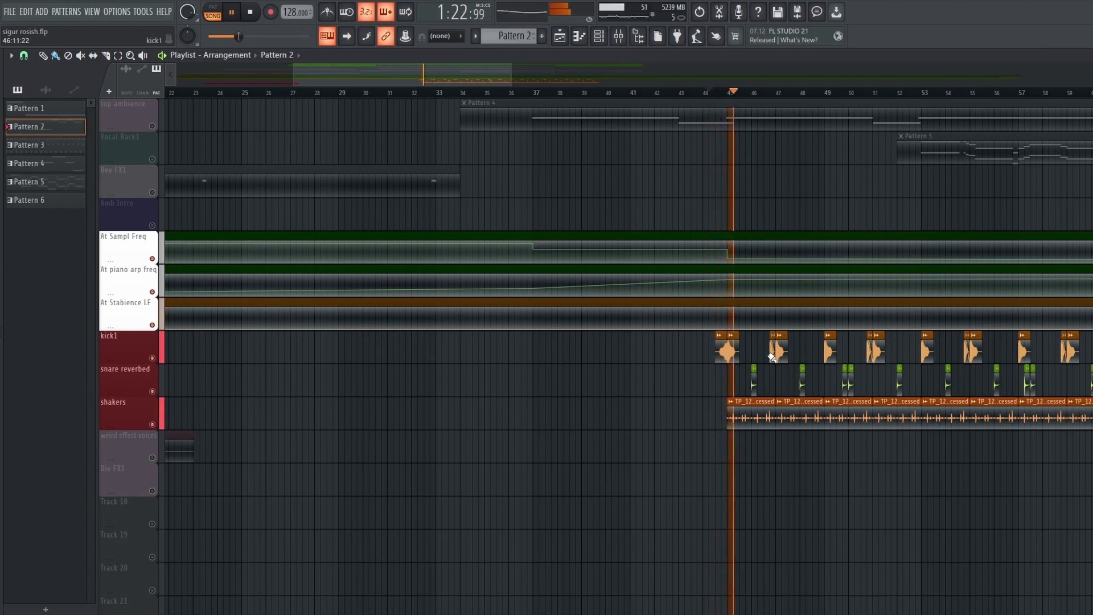
{"action": "key", "text": "space"}
{"action": "key", "text": "space"}
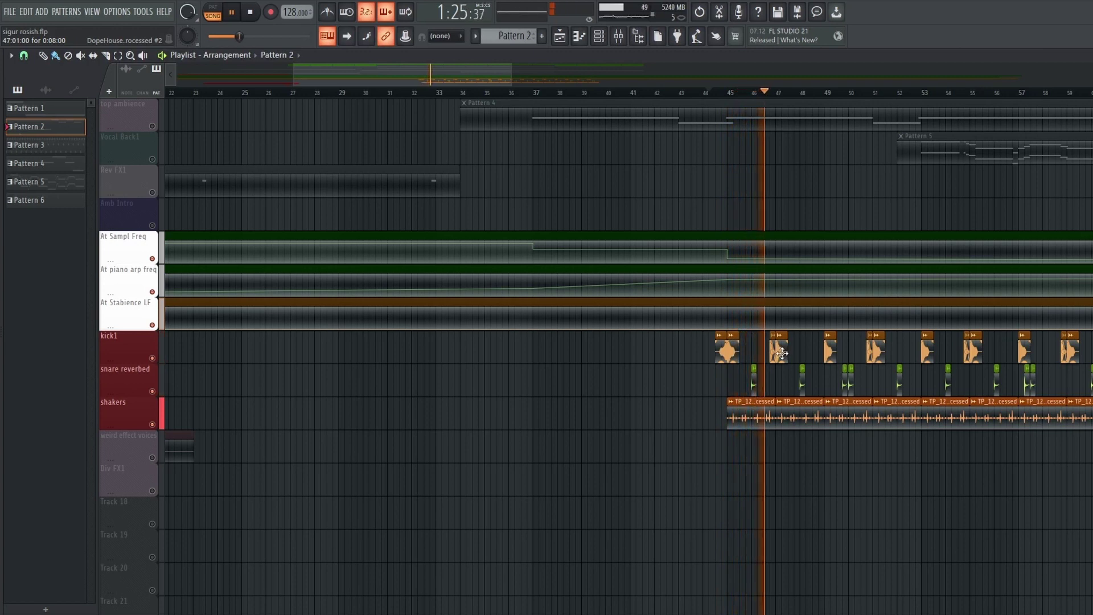
{"action": "key", "text": "space"}
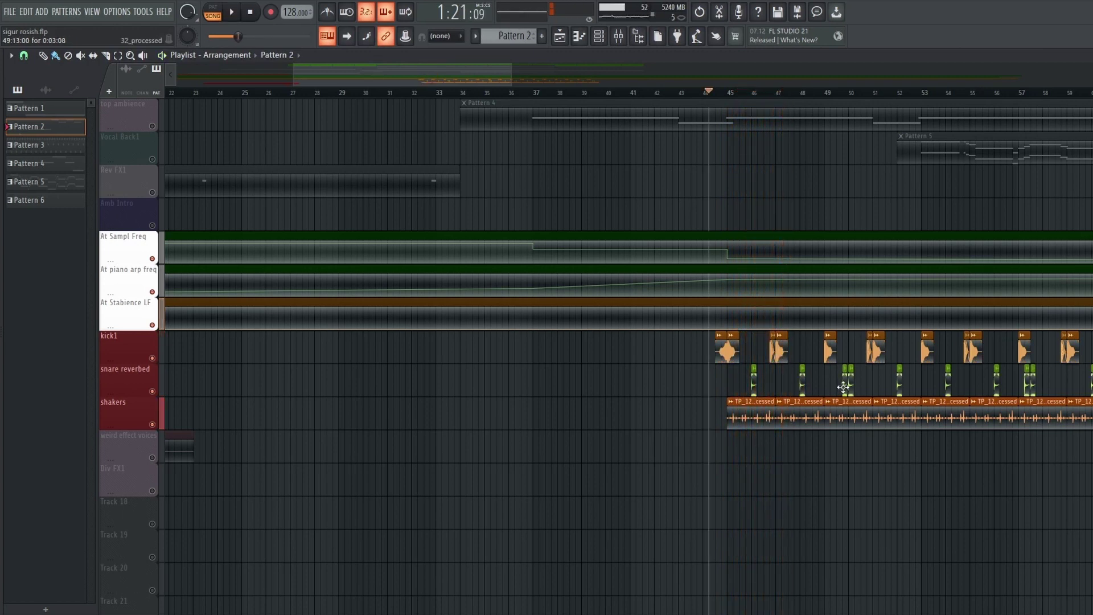
{"action": "scroll", "coordinate": [824, 313], "scroll_direction": "up", "scroll_amount": 5}
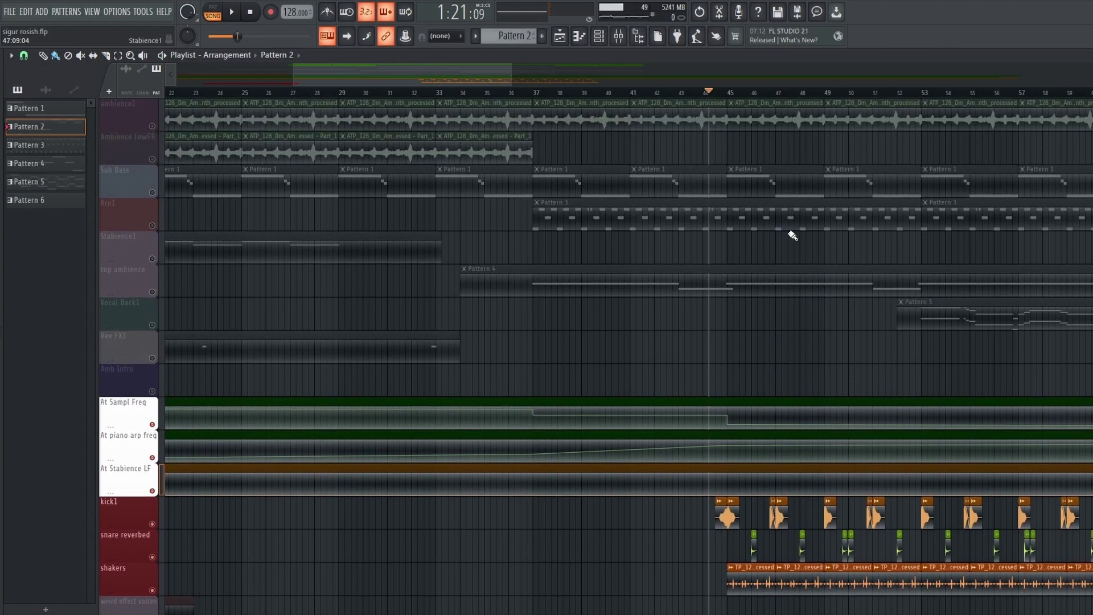
{"action": "scroll", "coordinate": [791, 236], "scroll_direction": "down", "scroll_amount": 6}
{"action": "scroll", "coordinate": [791, 237], "scroll_direction": "up", "scroll_amount": 6}
{"action": "scroll", "coordinate": [756, 430], "scroll_direction": "down", "scroll_amount": 4}
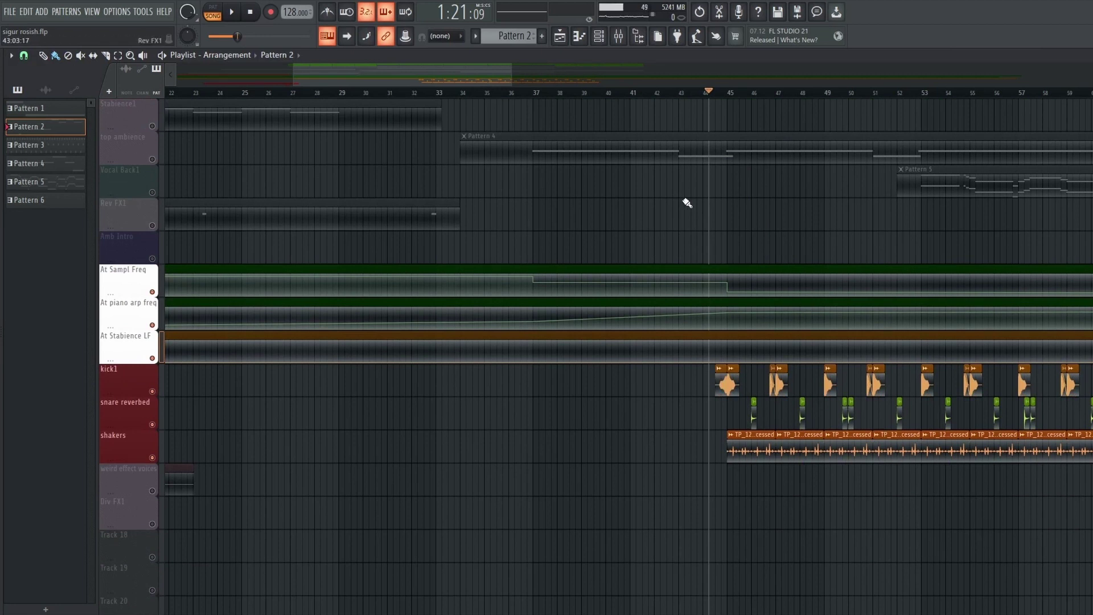
{"action": "scroll", "coordinate": [690, 199], "scroll_direction": "up", "scroll_amount": 4}
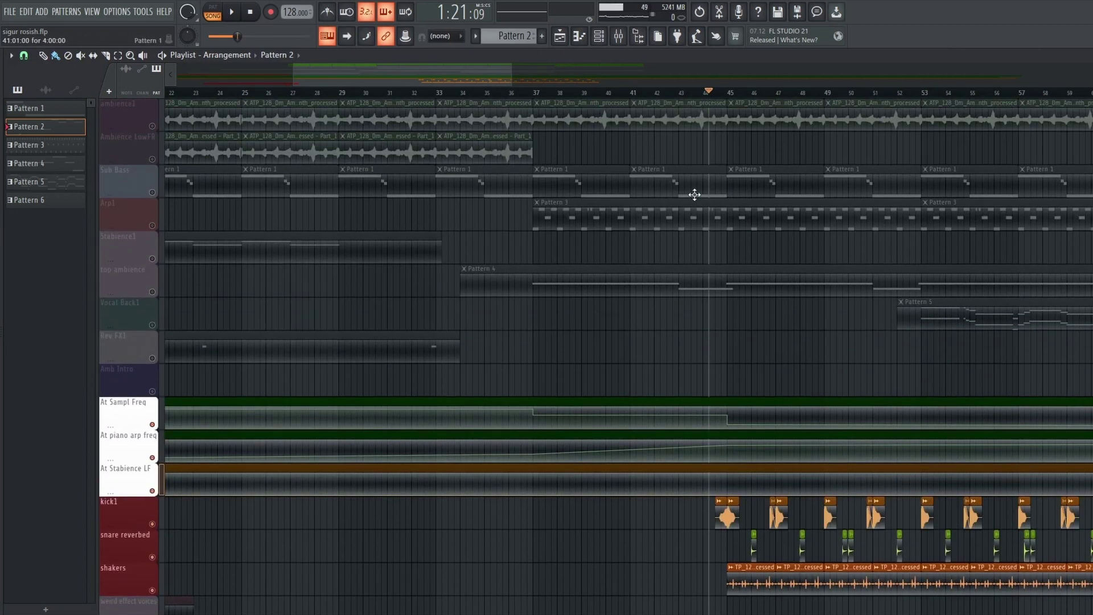
- Solo Vocal Back1, play its Pattern 5 clip from bar 43, then open its notes
{"action": "left_click", "coordinate": [153, 325]}
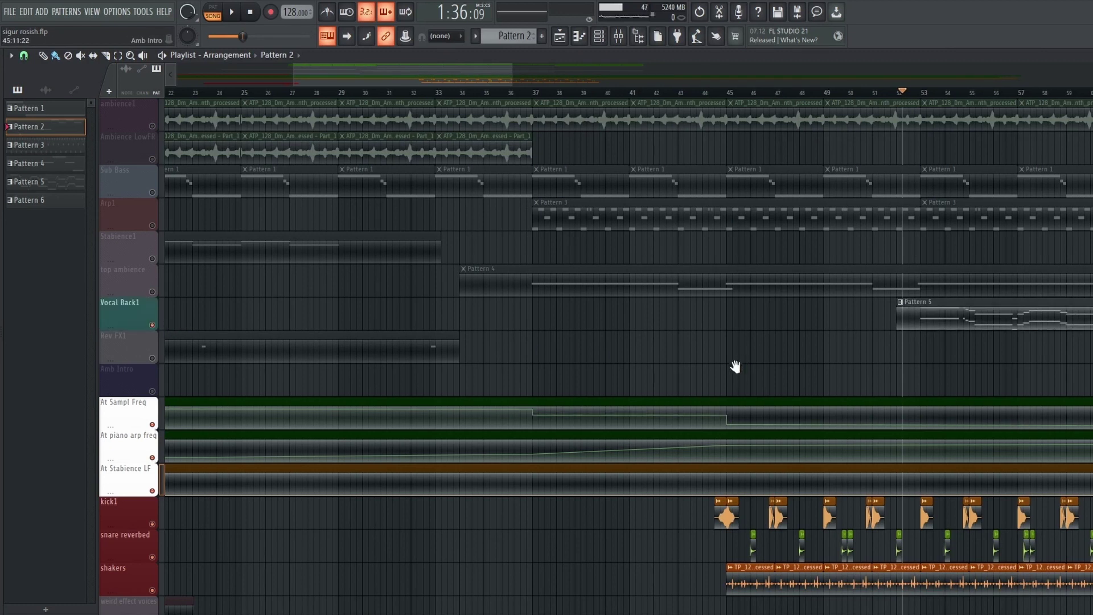
{"action": "left_click_drag", "start_coordinate": [732, 366], "coordinate": [276, 397]}
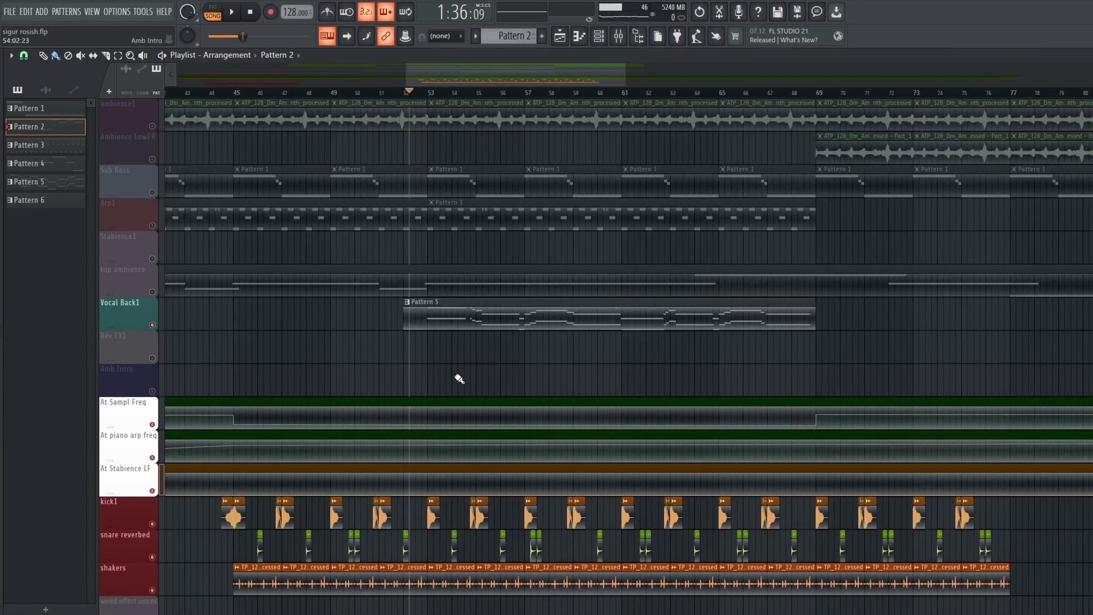
{"action": "key", "text": "space"}
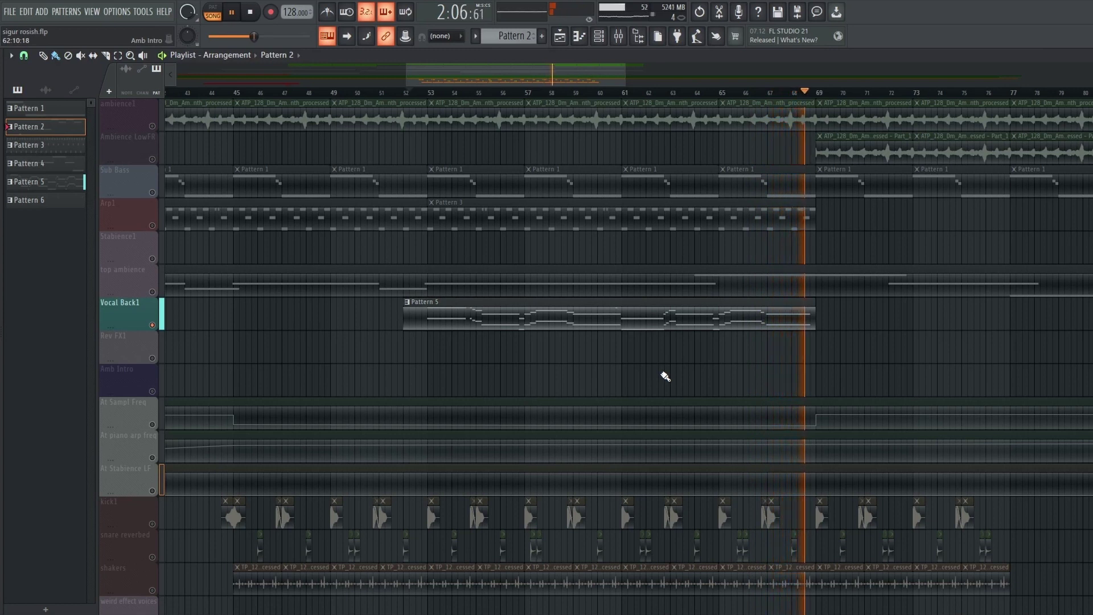
{"action": "key", "text": "space"}
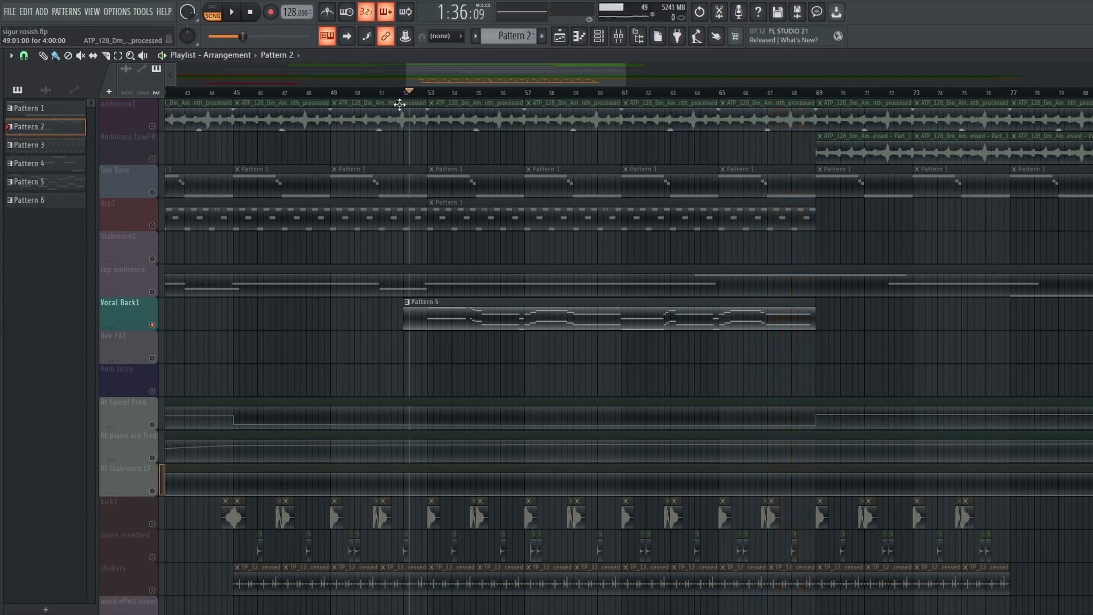
{"action": "double_click", "coordinate": [464, 321]}
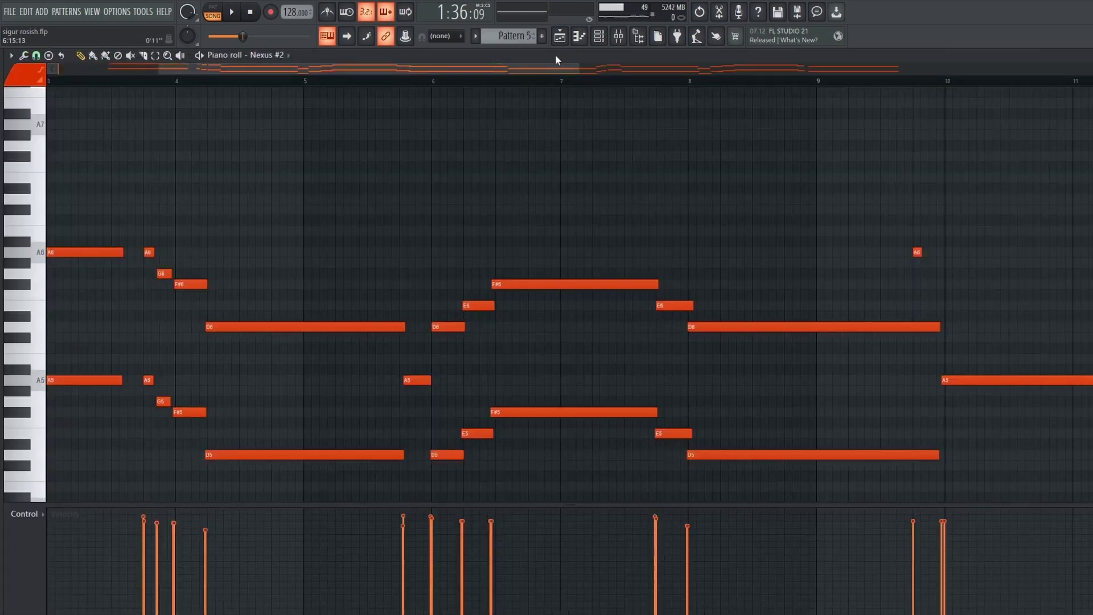
- Open the Channel rack and Mixer and jump to Nexus #2's mixer insert
{"action": "left_click", "coordinate": [600, 36]}
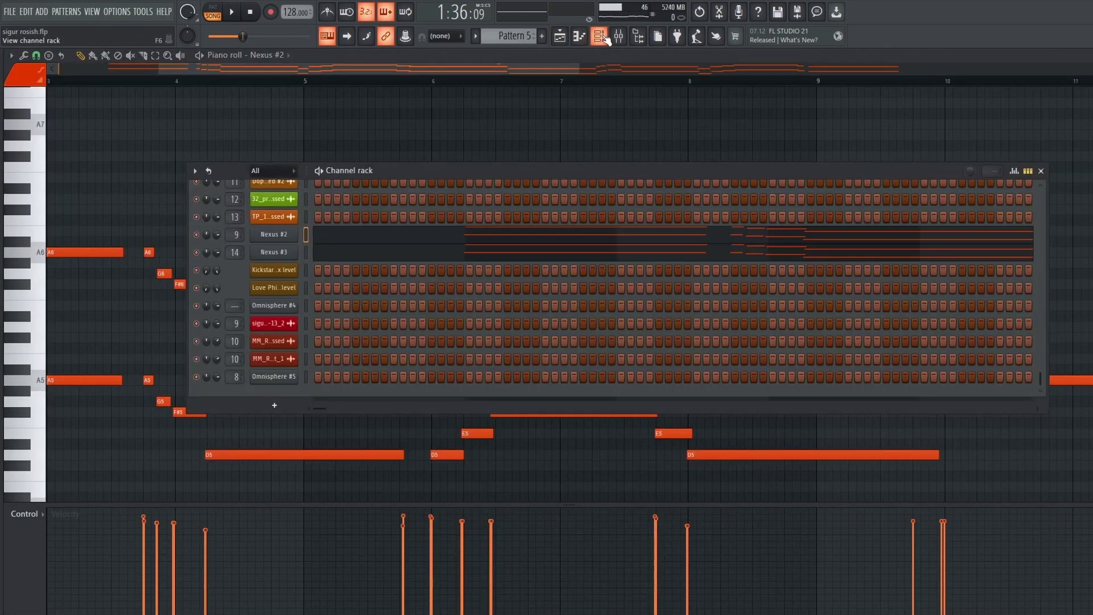
{"action": "left_click", "coordinate": [618, 36]}
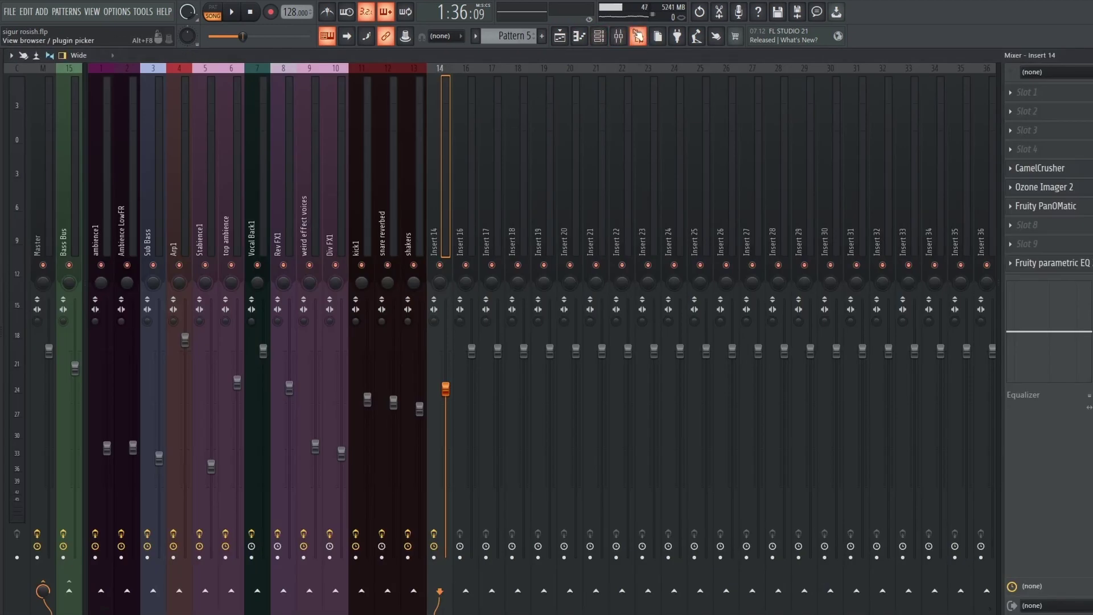
{"action": "left_click", "coordinate": [599, 36]}
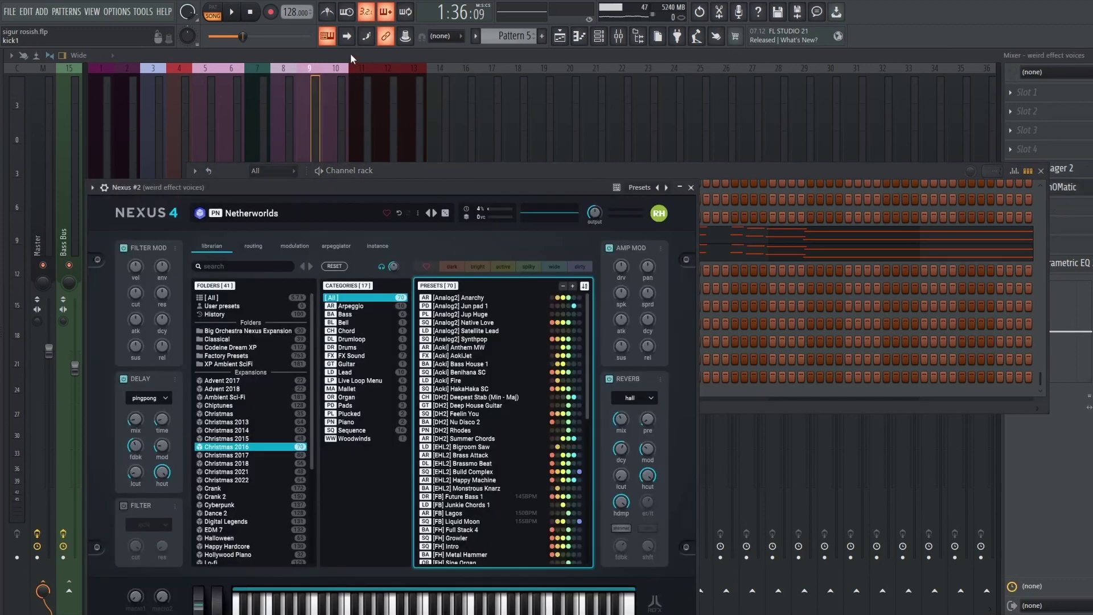
{"action": "left_click", "coordinate": [309, 97]}
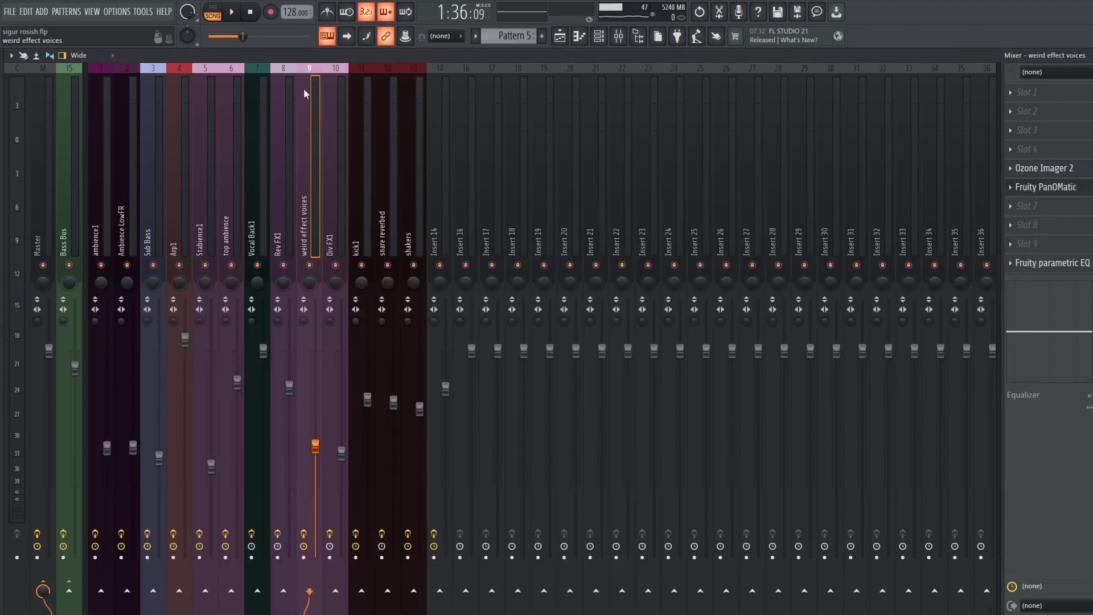
- Check Fruity PanOMatic on weird effect voices, then select mixer Insert 14
{"action": "left_click", "coordinate": [1070, 194]}
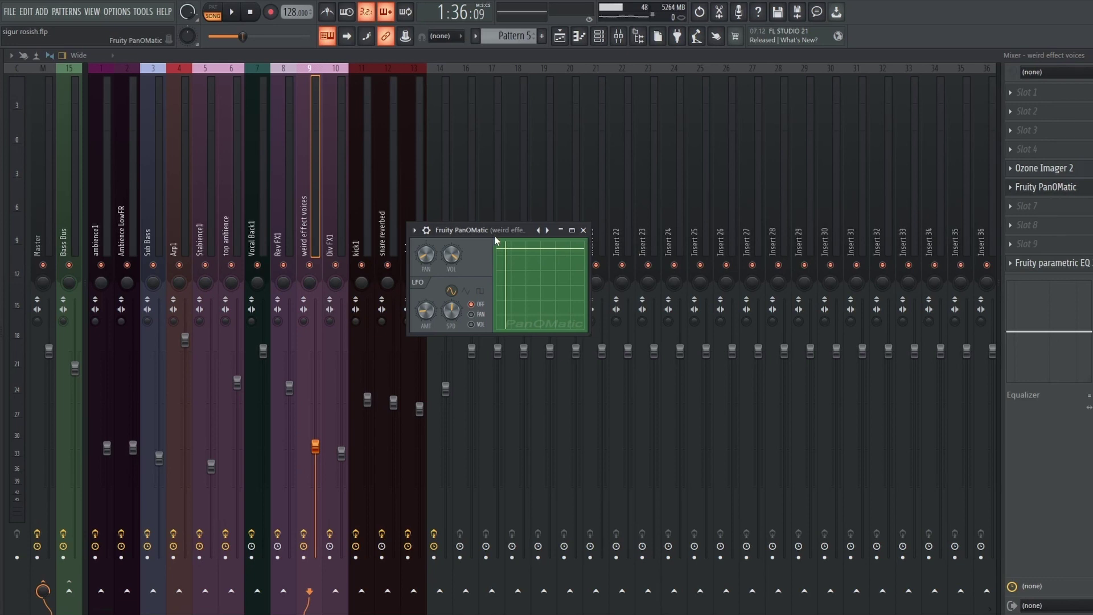
{"action": "left_click", "coordinate": [588, 231]}
{"action": "left_click", "coordinate": [438, 152]}
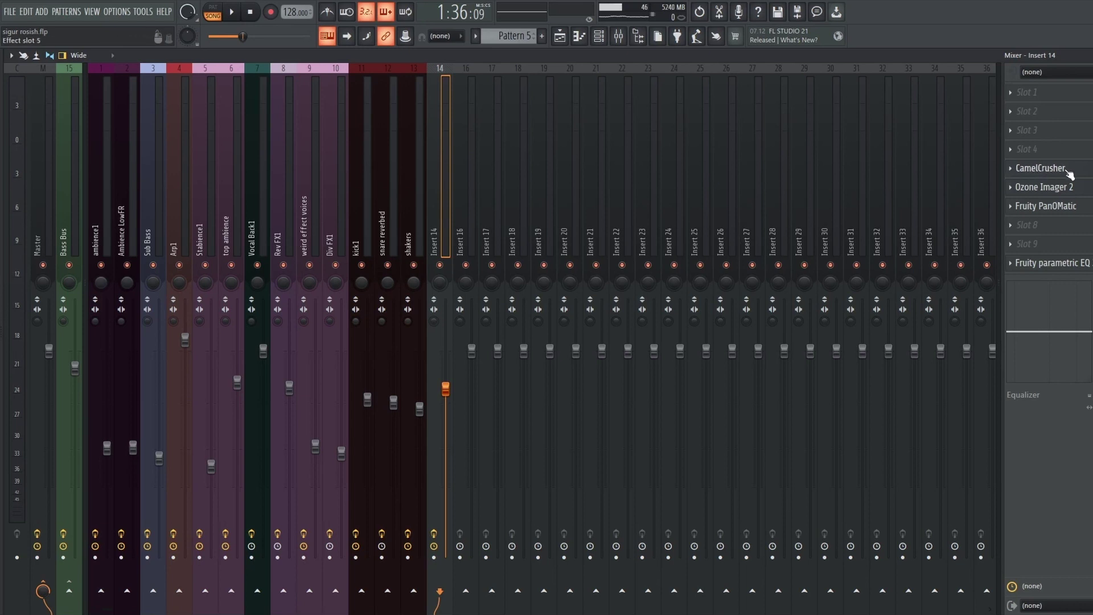
- Check Insert 14's PanOMatic effect, then solo Insert 14 in the mixer
{"action": "left_click", "coordinate": [1061, 213]}
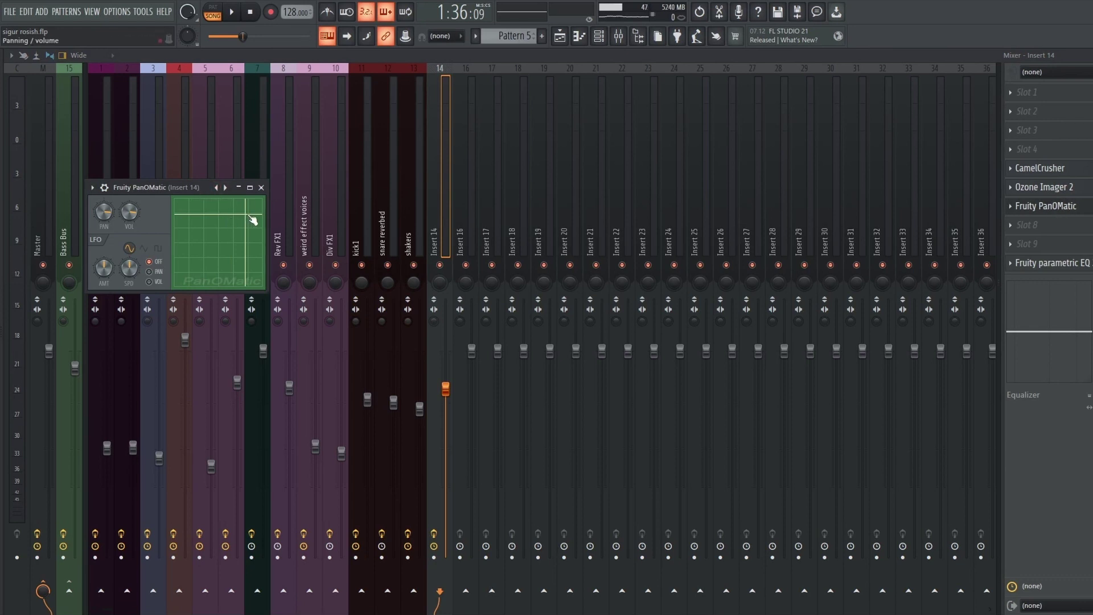
{"action": "left_click", "coordinate": [261, 188]}
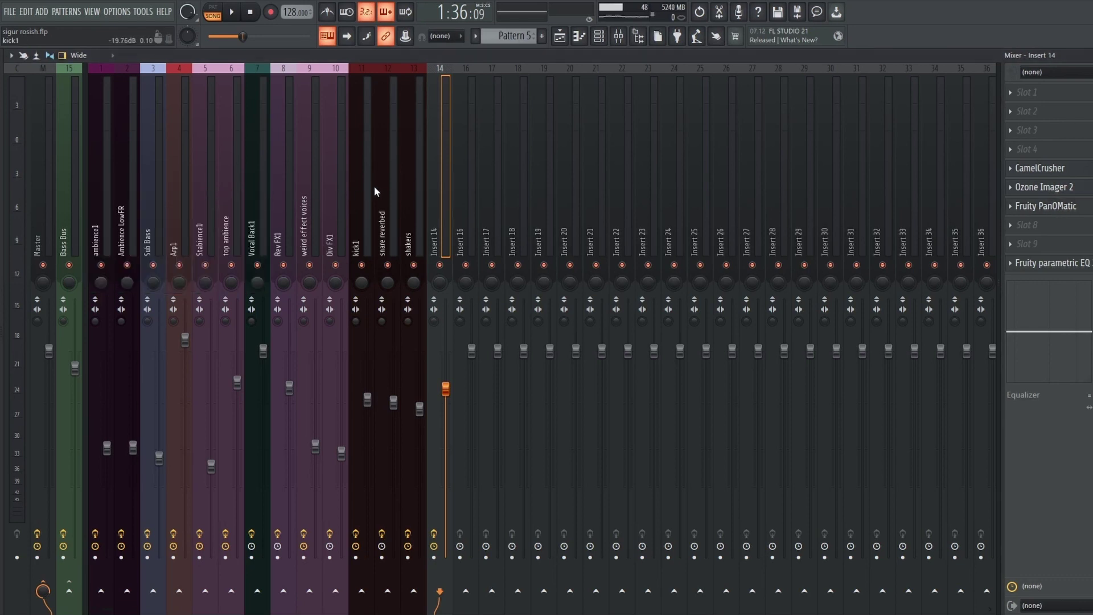
{"action": "right_click", "coordinate": [440, 265]}
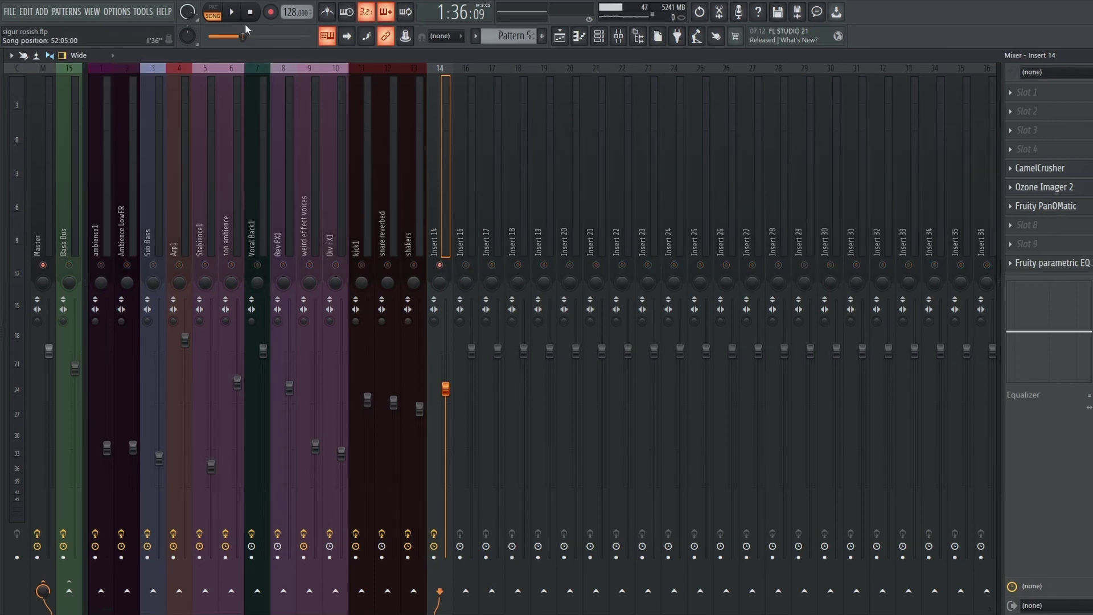
- Play in PAT mode, then solo the weird effect voices track (track 9)
{"action": "left_click", "coordinate": [223, 11]}
{"action": "key", "text": "space"}
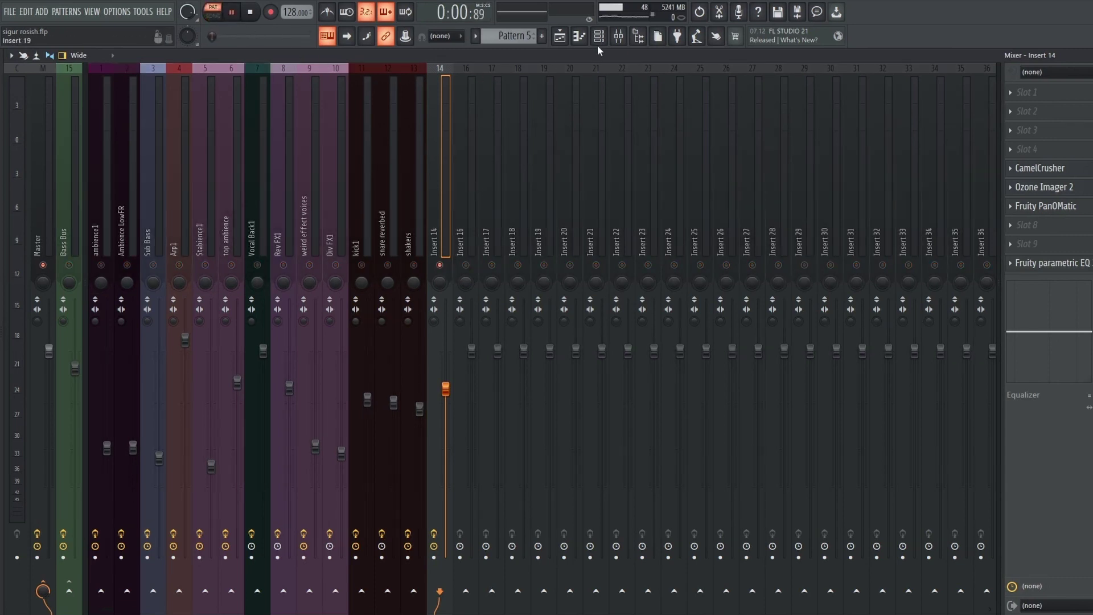
{"action": "left_click", "coordinate": [559, 36]}
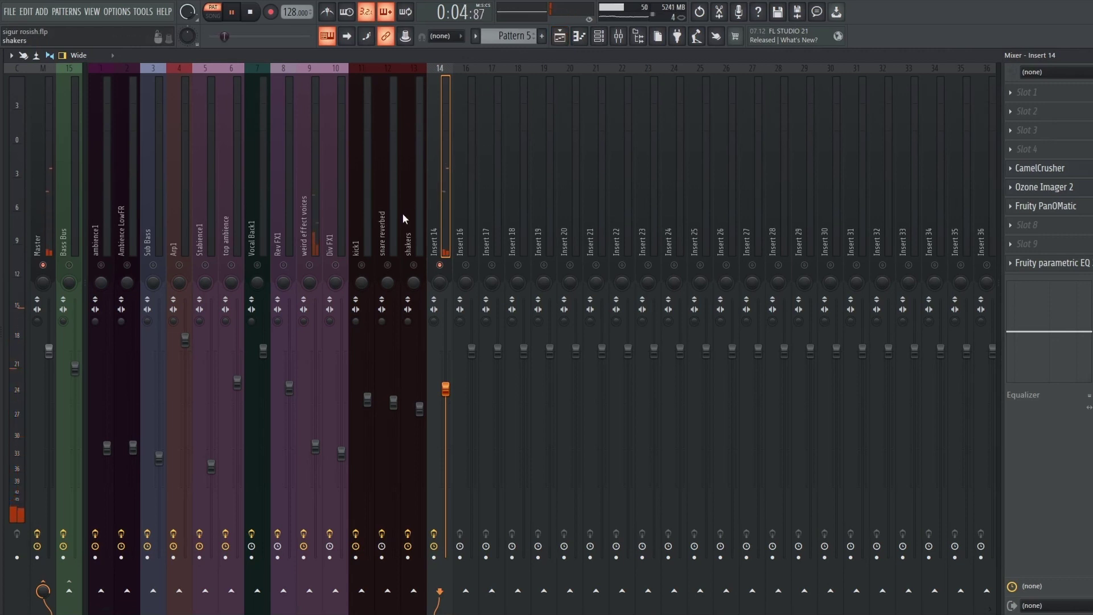
{"action": "left_click", "coordinate": [310, 266]}
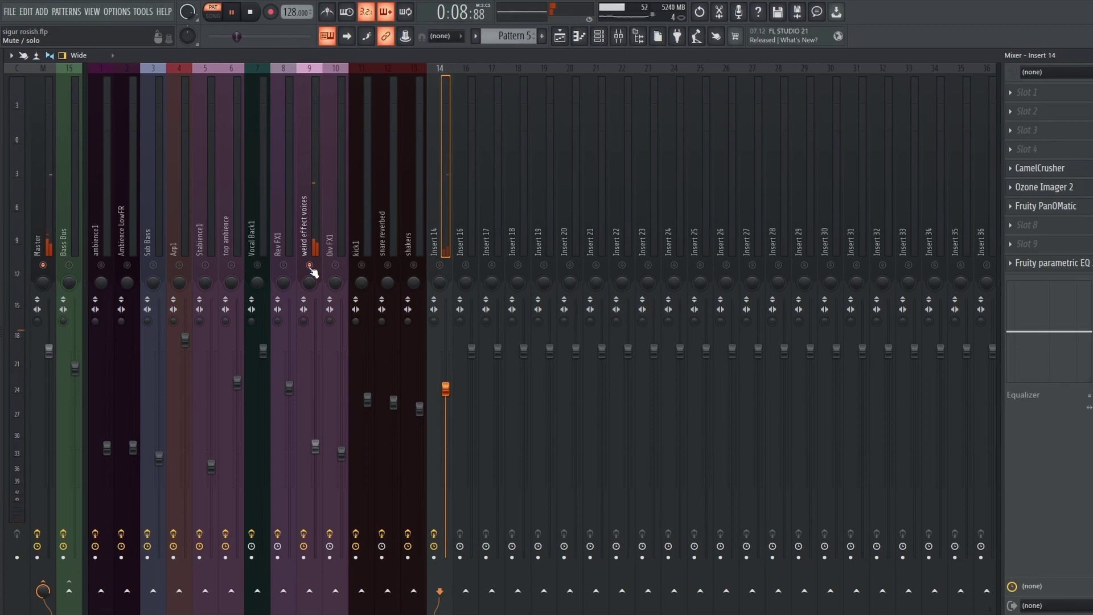